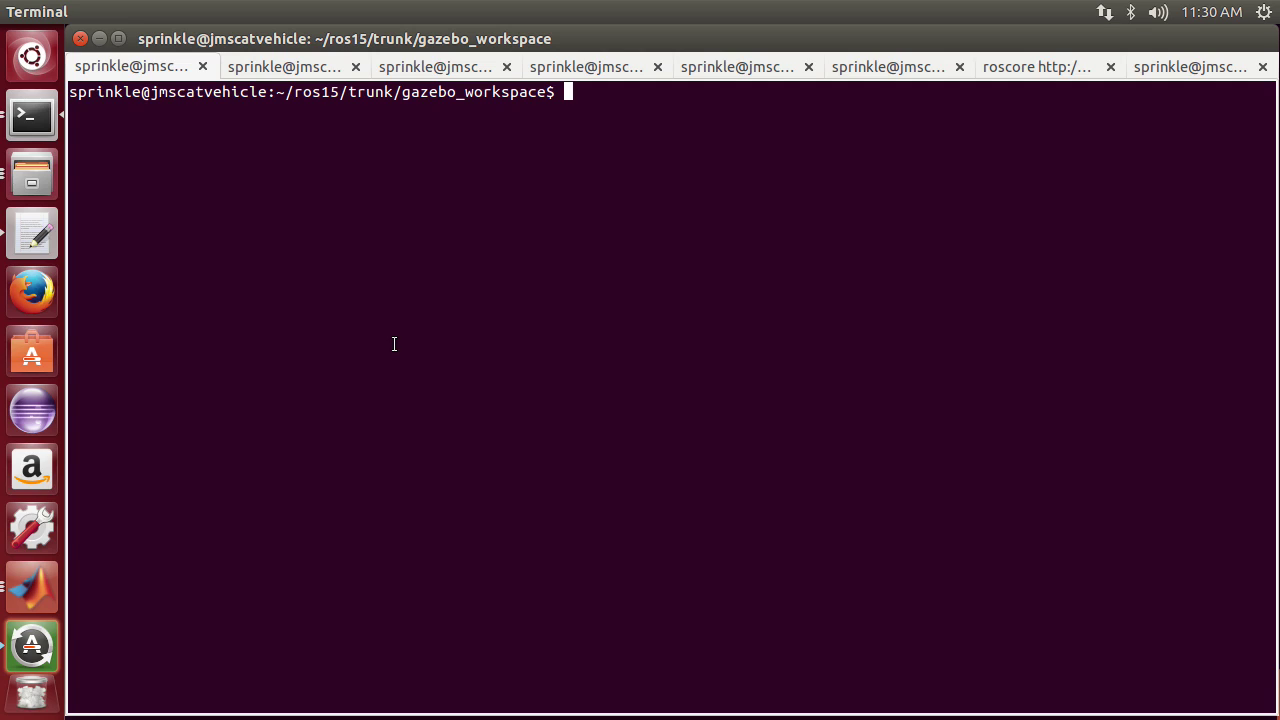
Launch azcar_skidpan.launch from the azcar_sim package with roslaunch
{"action": "type", "text": "runk/gazebo_workspace$ roslaunch a"}
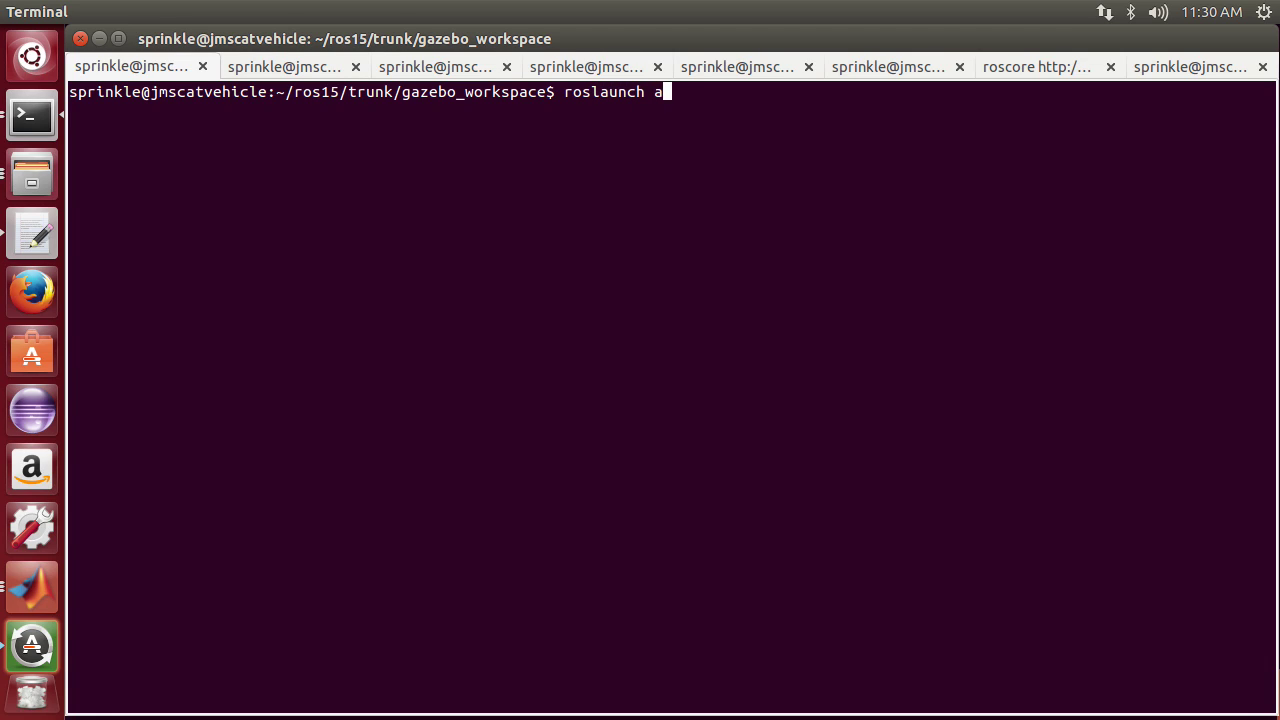
{"action": "type", "text": "zcar_sim azcar_skidpan"}
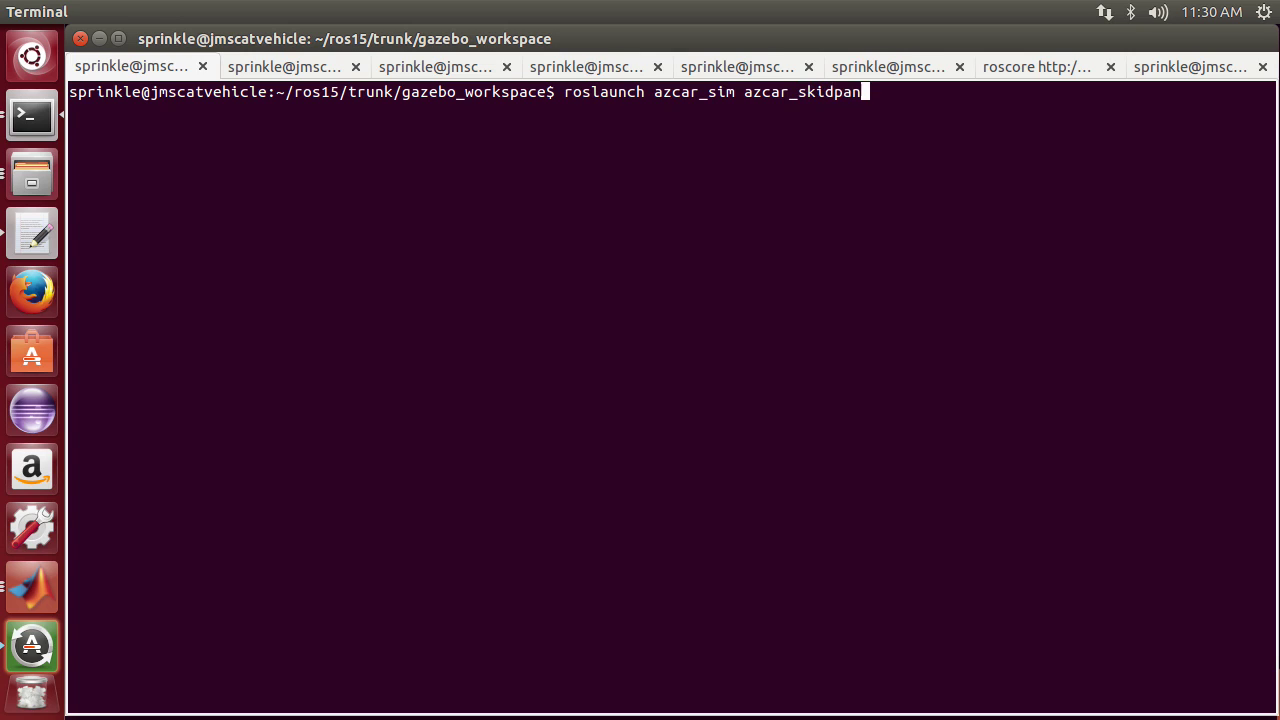
{"action": "type", "text": ".la"}
{"action": "key", "text": "Tab"}
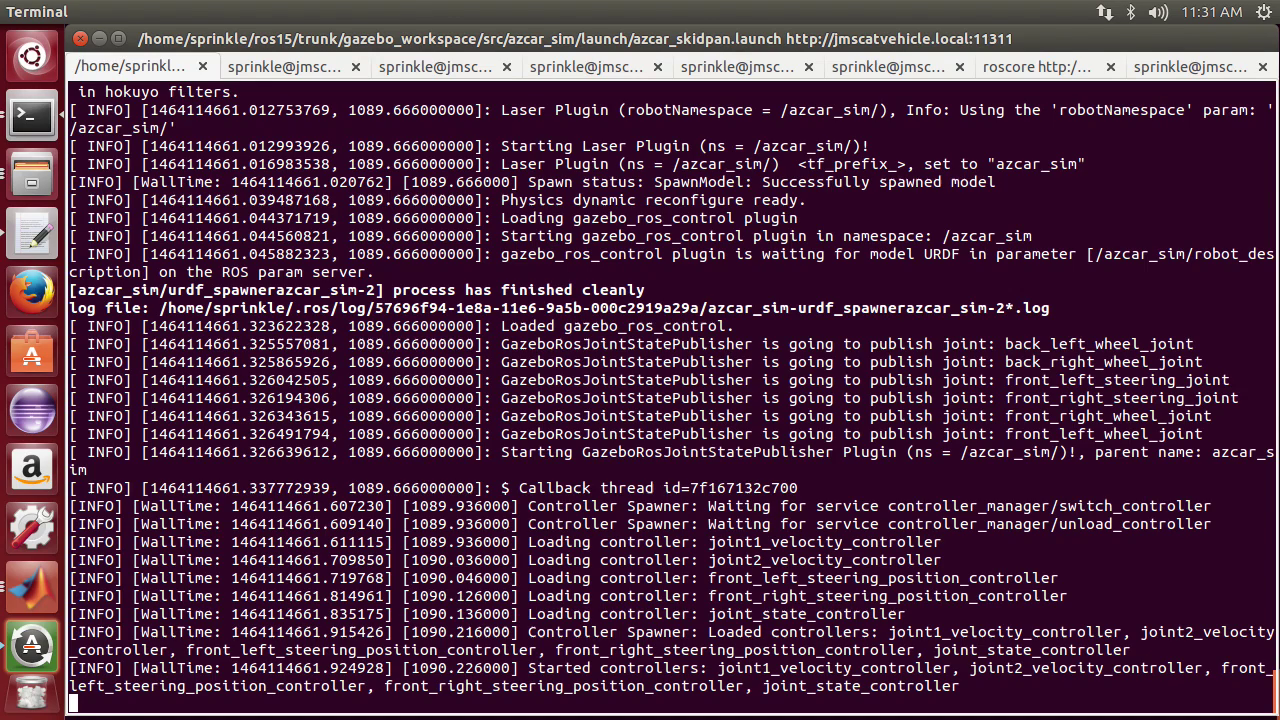
Start the Gazebo client with gzclient in the second terminal session
{"action": "key", "text": "ctrl+Page_Down"}
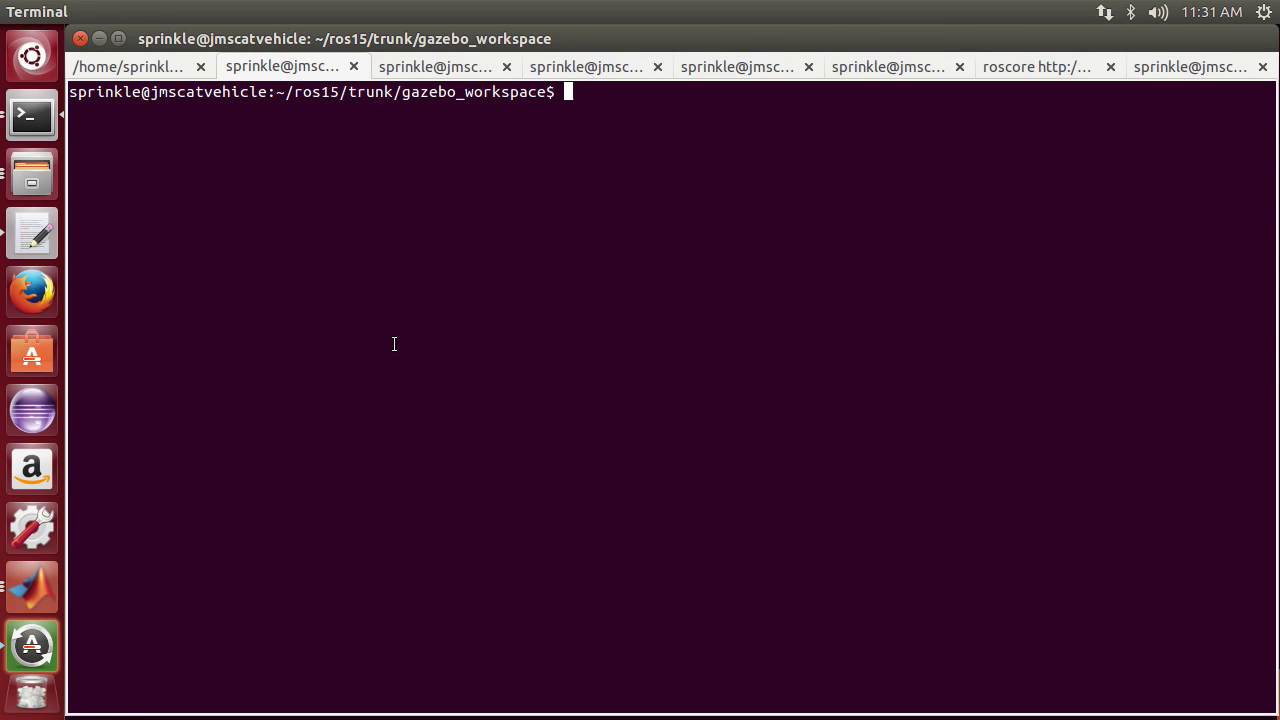
{"action": "type", "text": "gzclient"}
{"action": "key", "text": "Return"}
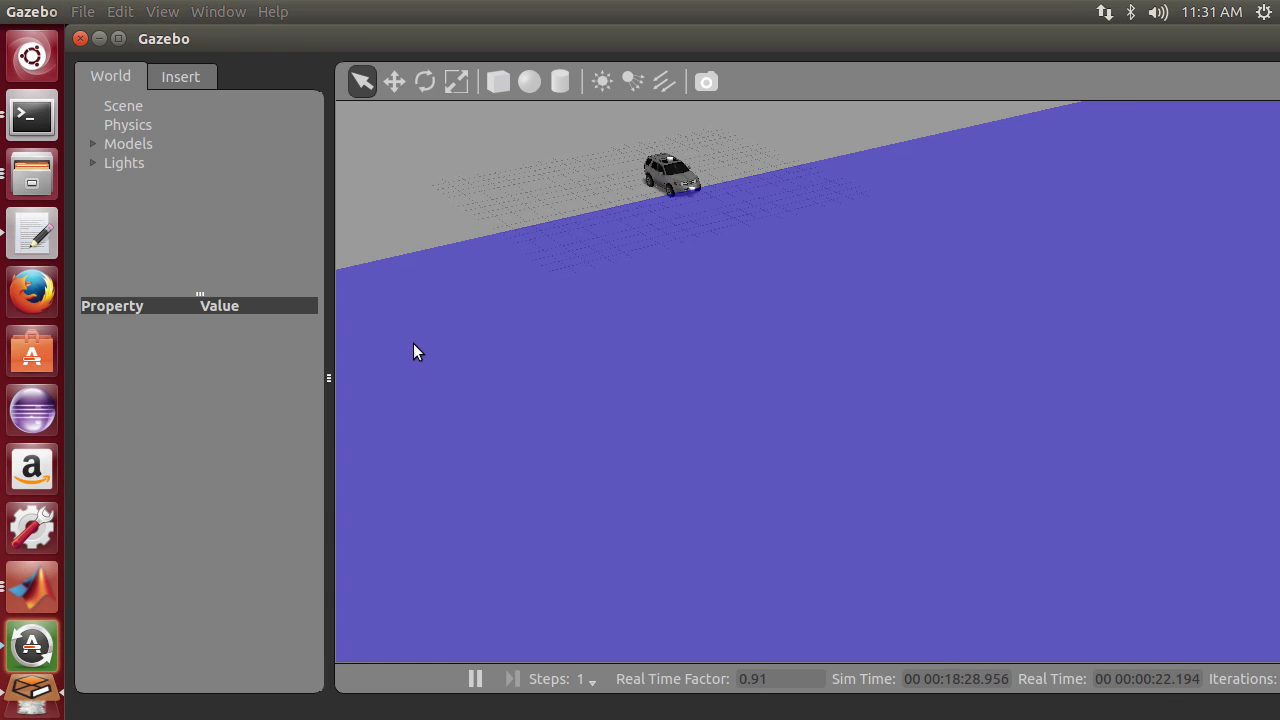
Examine the spawned car on the skidpan up close, first at an angle and from overhead
{"action": "scroll", "coordinate": [662, 302], "scroll_direction": "down", "scroll_amount": 3}
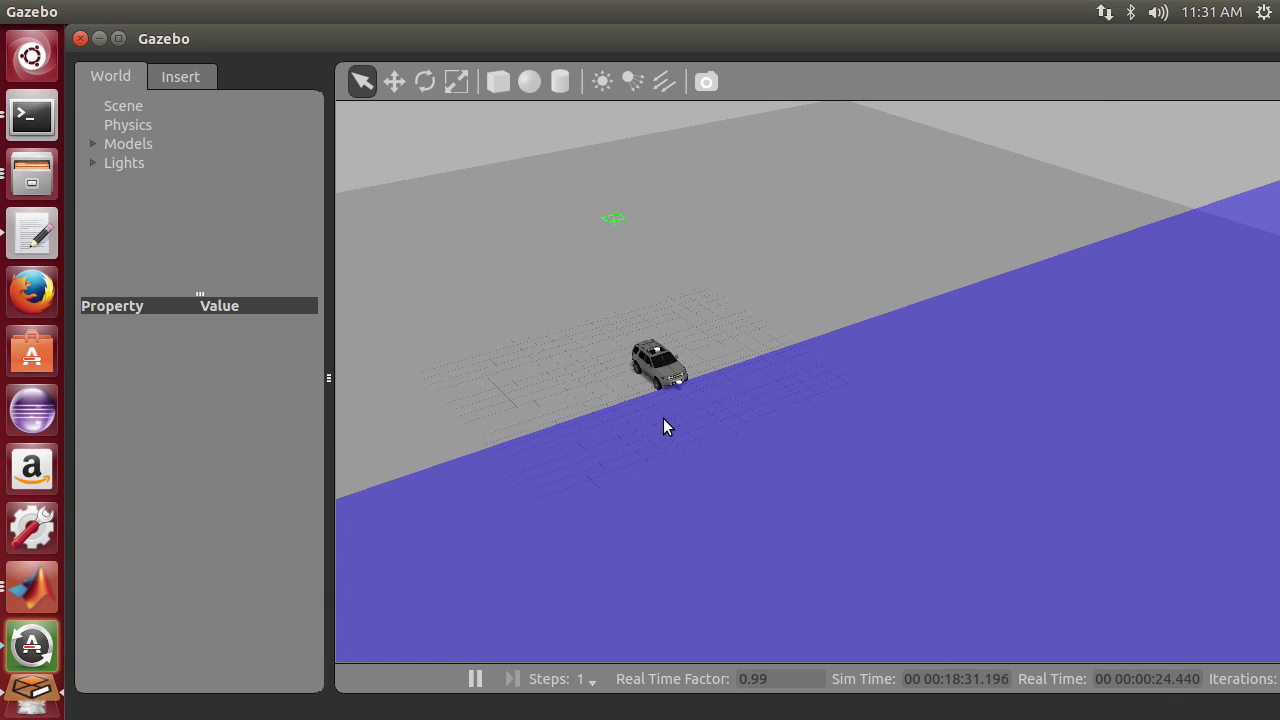
{"action": "middle_click_drag", "start_coordinate": [659, 402], "coordinate": [702, 217]}
{"action": "scroll", "coordinate": [705, 200], "scroll_direction": "up", "scroll_amount": 3}
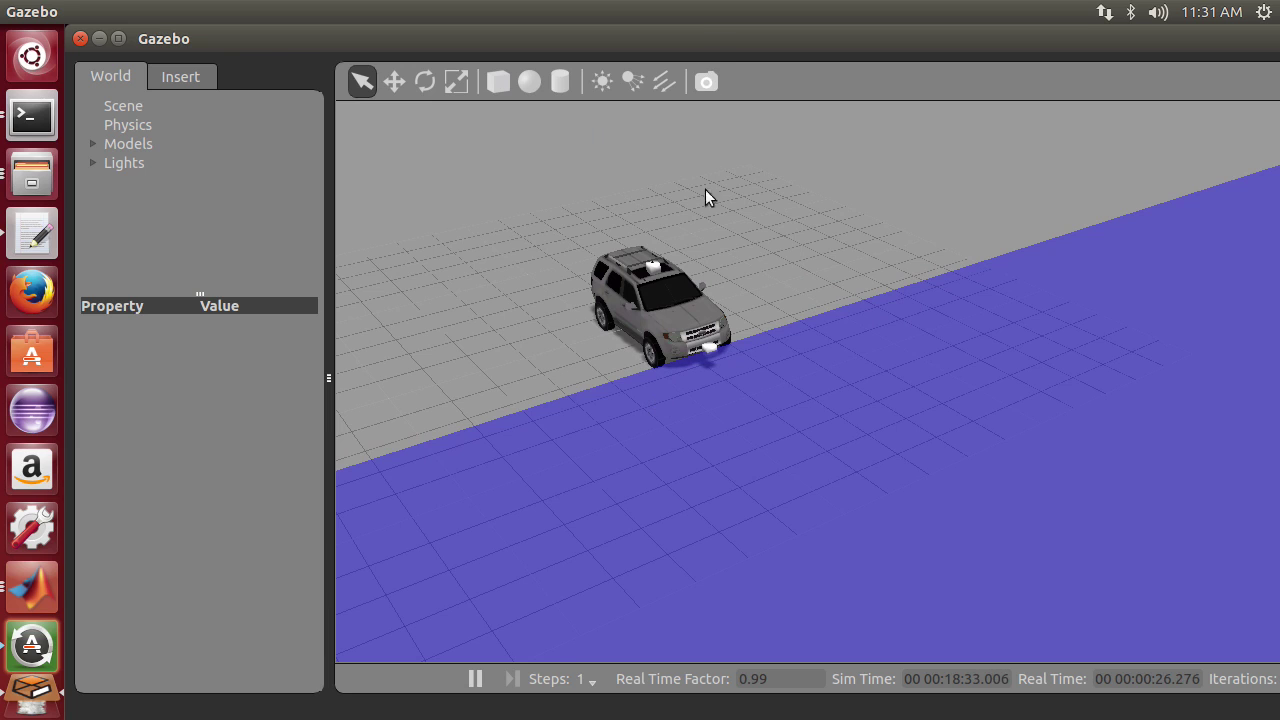
{"action": "scroll", "coordinate": [701, 230], "scroll_direction": "up", "scroll_amount": 2}
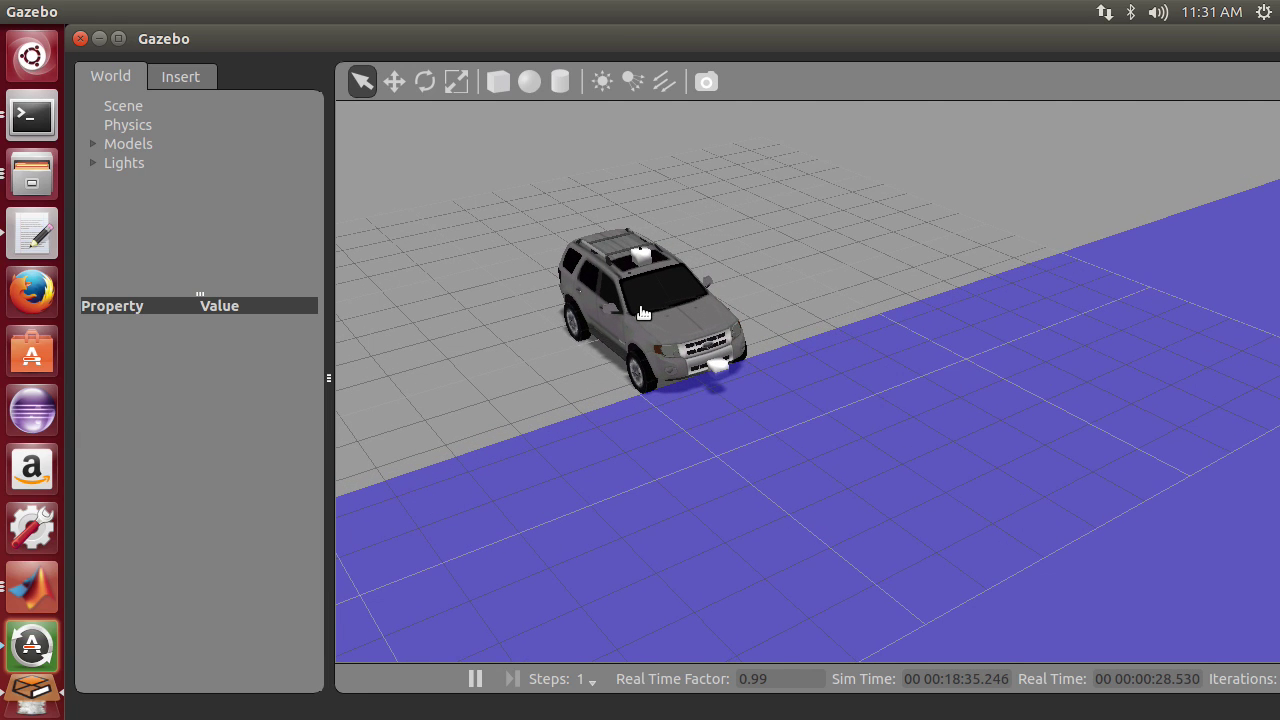
{"action": "left_click_drag", "start_coordinate": [637, 307], "coordinate": [647, 333]}
{"action": "middle_click_drag", "start_coordinate": [712, 351], "coordinate": [600, 492]}
{"action": "left_click_drag", "start_coordinate": [657, 300], "coordinate": [815, 362]}
{"action": "middle_click_drag", "start_coordinate": [880, 336], "coordinate": [808, 405]}
{"action": "left_click_drag", "start_coordinate": [808, 405], "coordinate": [928, 405]}
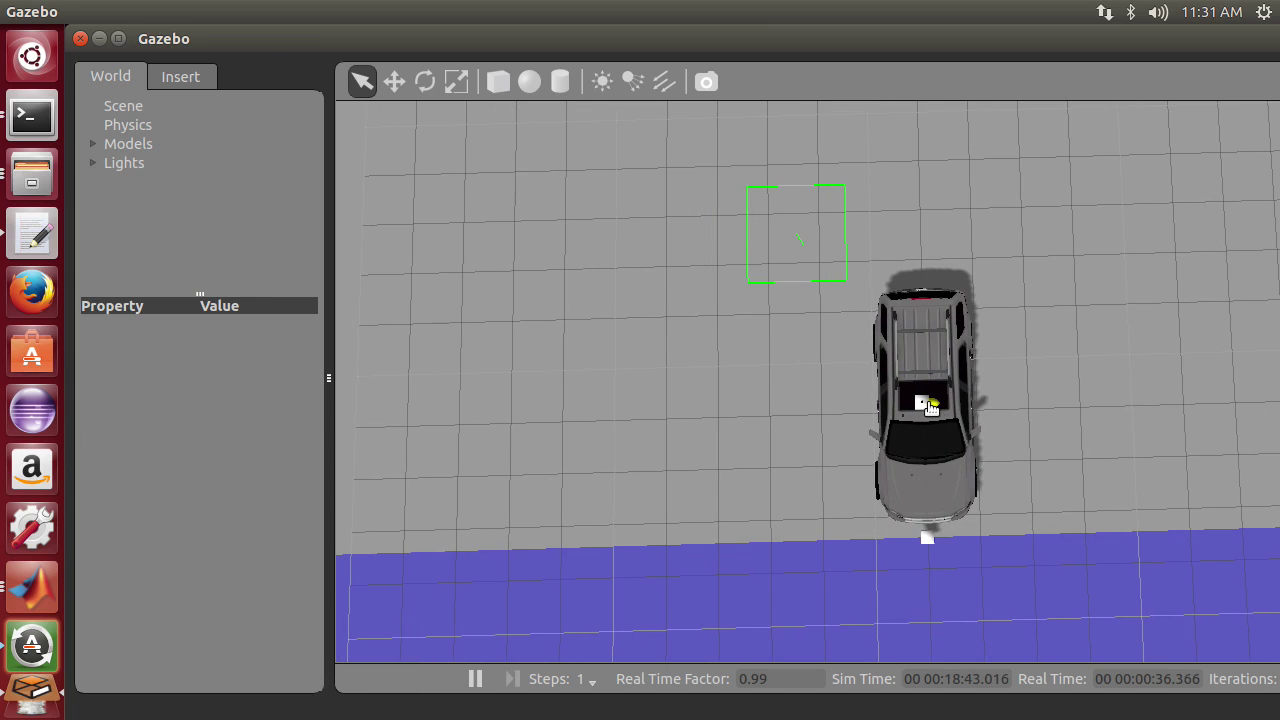
Inspect the car's roof and front sensors and the ground grid around it from above
{"action": "mouse_move", "coordinate": [1107, 316]}
{"action": "left_mouse_down"}
{"action": "mouse_move", "coordinate": [1060, 351]}
{"action": "mouse_move", "coordinate": [769, 346]}
{"action": "left_mouse_up"}
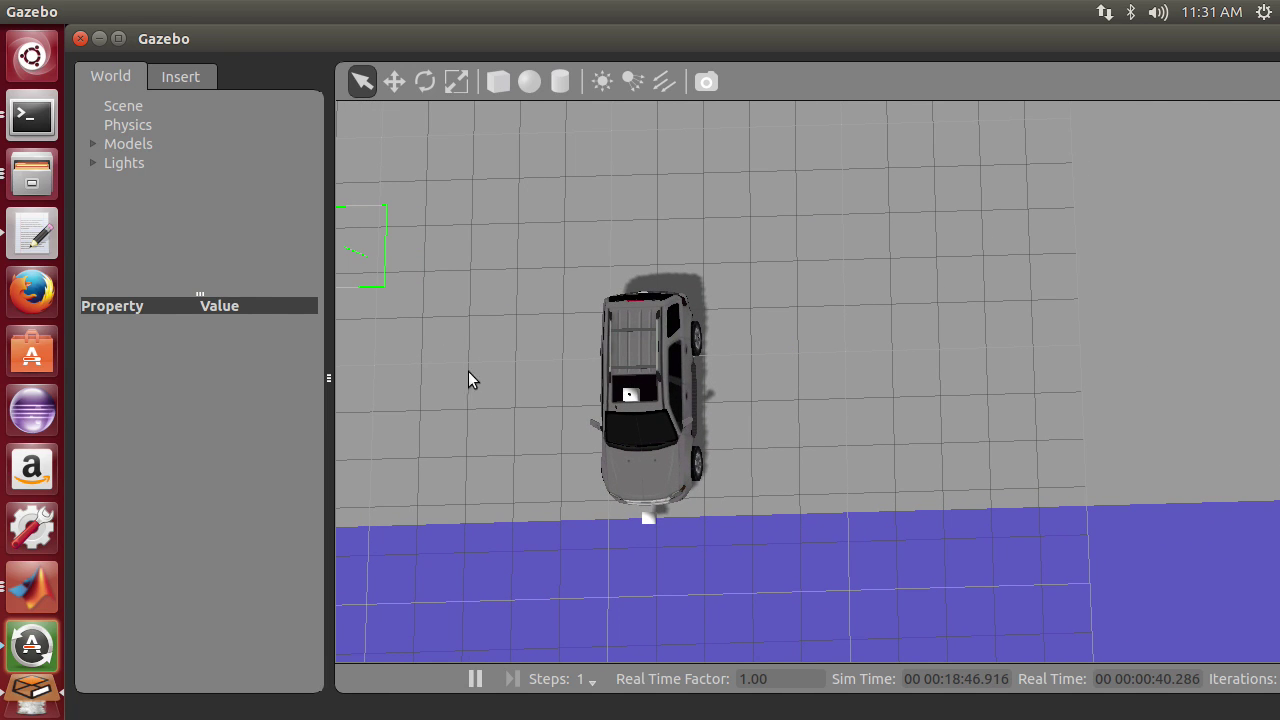
{"action": "mouse_move", "coordinate": [387, 331]}
{"action": "middle_mouse_down"}
{"action": "mouse_move", "coordinate": [431, 334]}
{"action": "mouse_move", "coordinate": [386, 335]}
{"action": "middle_mouse_up"}
{"action": "middle_click_drag", "start_coordinate": [704, 354], "coordinate": [808, 366]}
{"action": "left_click_drag", "start_coordinate": [808, 366], "coordinate": [1085, 360]}
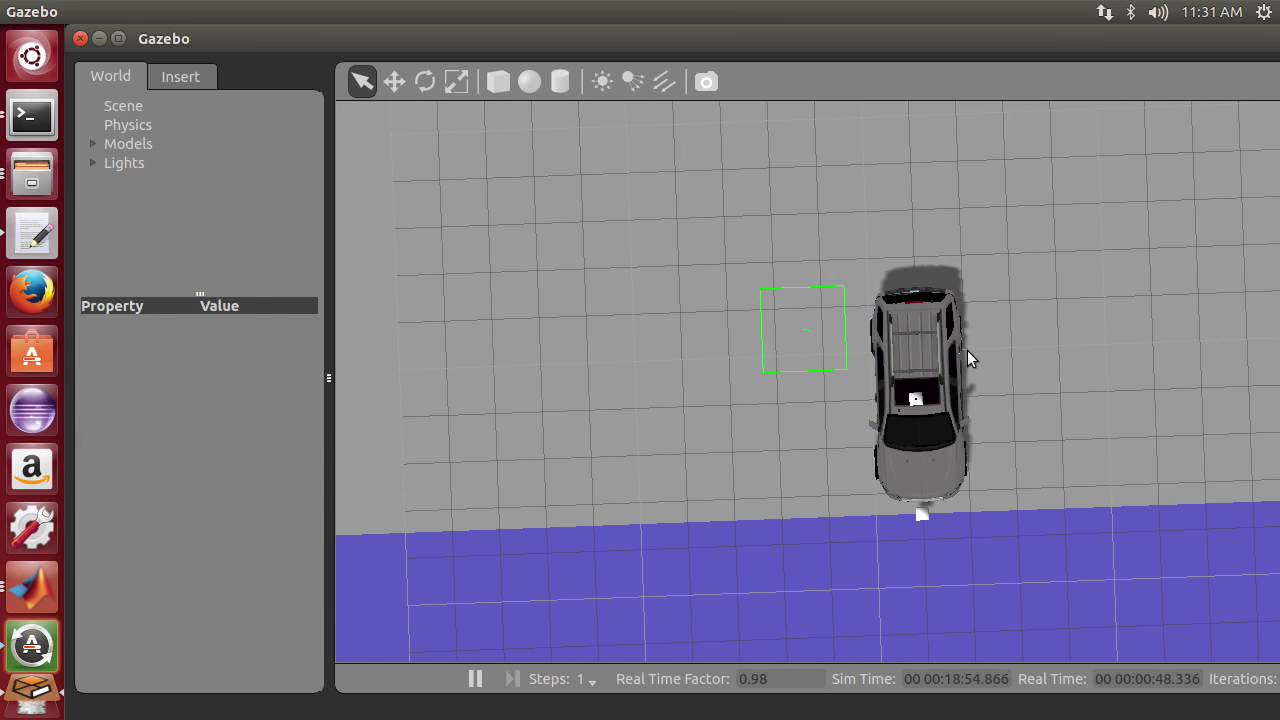
{"action": "mouse_move", "coordinate": [861, 345]}
{"action": "left_mouse_down"}
{"action": "mouse_move", "coordinate": [1035, 350]}
{"action": "mouse_move", "coordinate": [1008, 349]}
{"action": "left_mouse_up"}
{"action": "mouse_move", "coordinate": [1174, 343]}
{"action": "middle_mouse_down"}
{"action": "mouse_move", "coordinate": [1190, 300]}
{"action": "mouse_move", "coordinate": [1157, 388]}
{"action": "mouse_move", "coordinate": [1185, 335]}
{"action": "middle_mouse_up"}
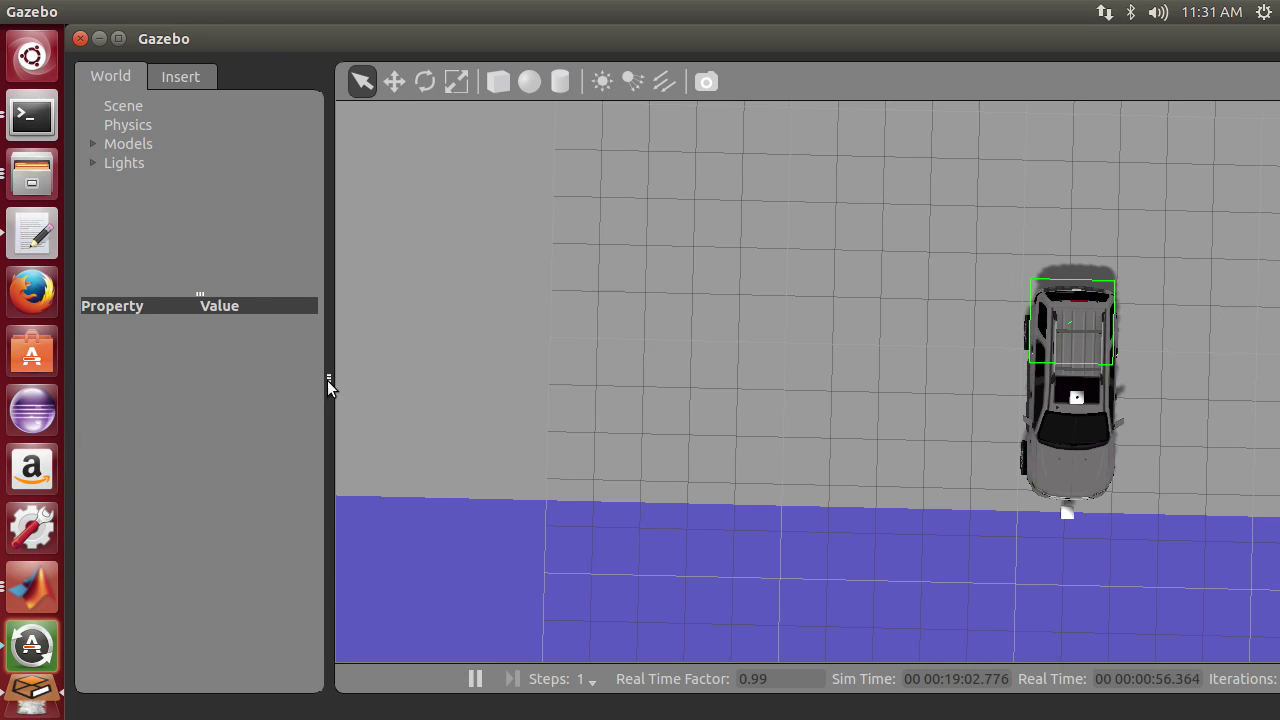
{"action": "left_click_drag", "start_coordinate": [1082, 402], "coordinate": [824, 390]}
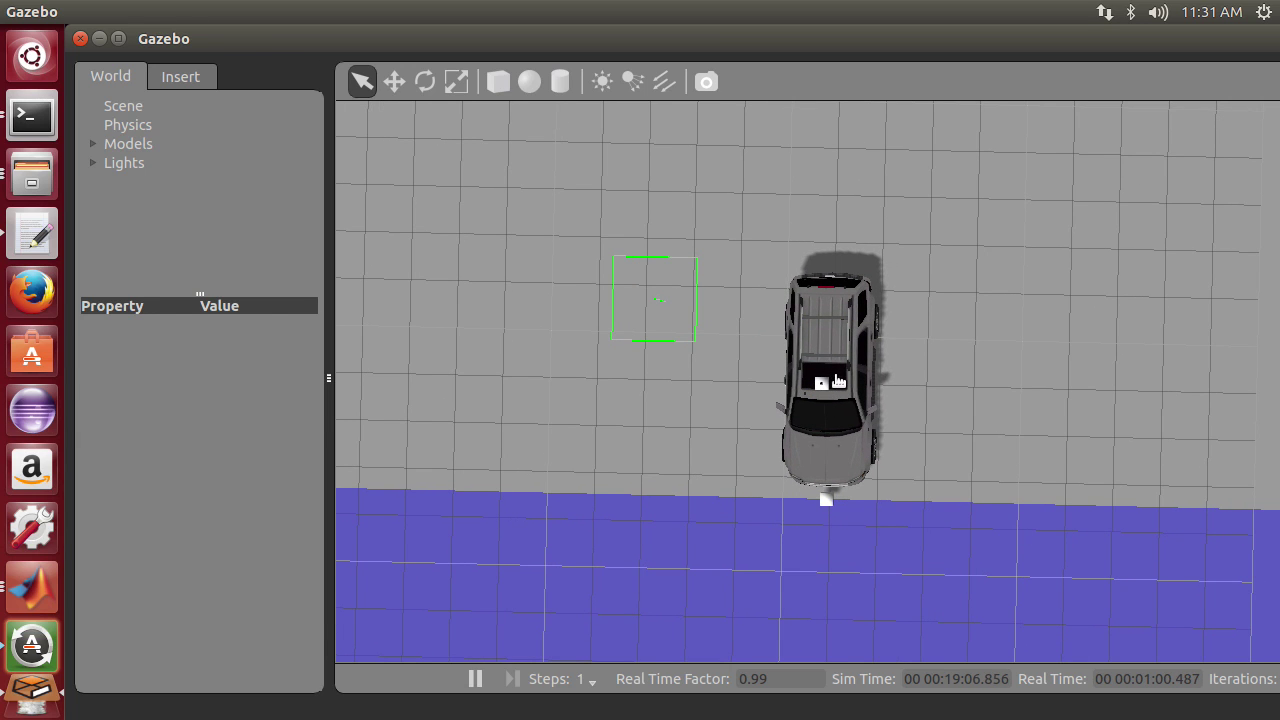
{"action": "scroll", "coordinate": [904, 275], "scroll_direction": "up", "scroll_amount": 3}
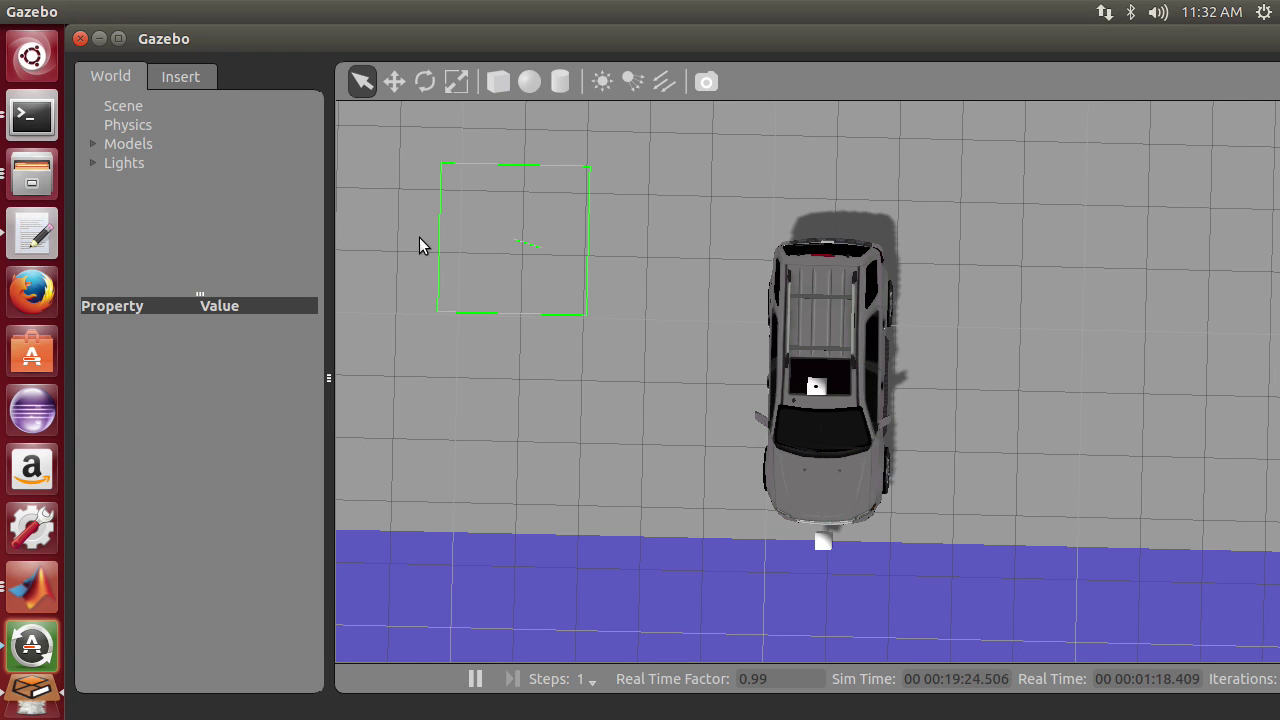
Switch to the third terminal session and launch joystick.launch from the azcar_sim package with roslaunch
{"action": "key", "text": "alt+Tab"}
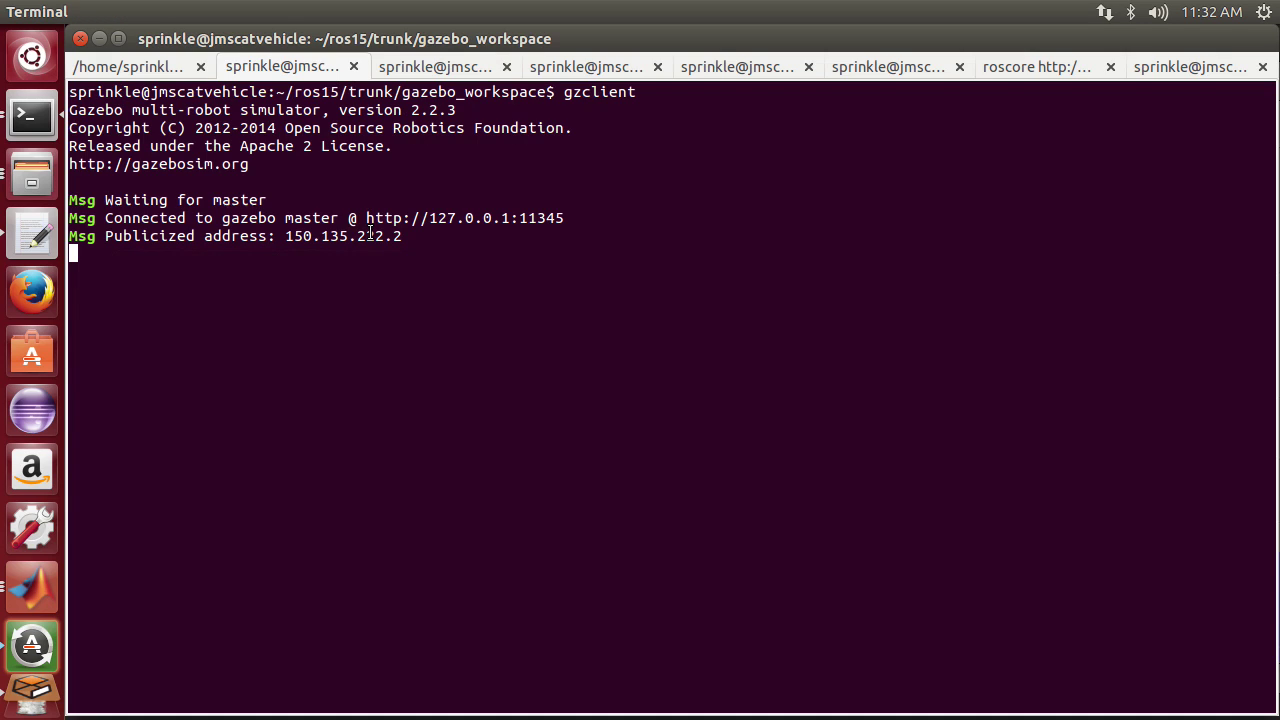
{"action": "left_click", "coordinate": [421, 62]}
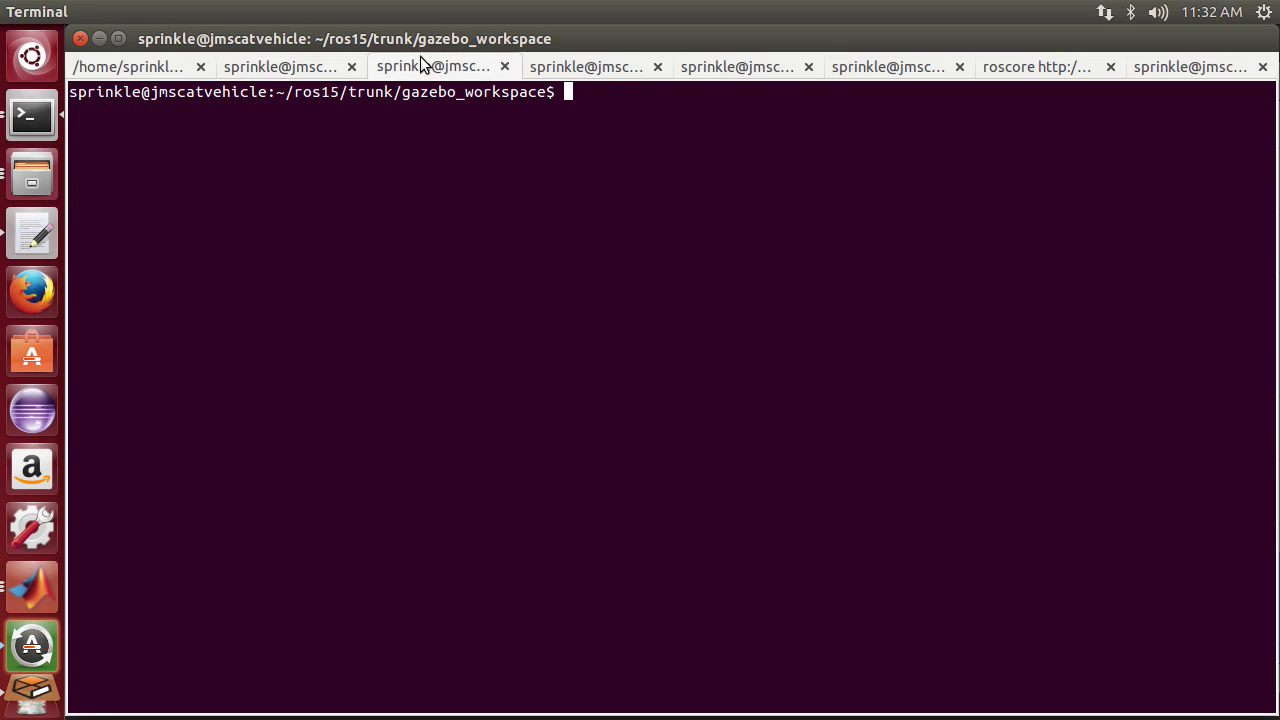
{"action": "type", "text": "roslaunch azcar_sim jo"}
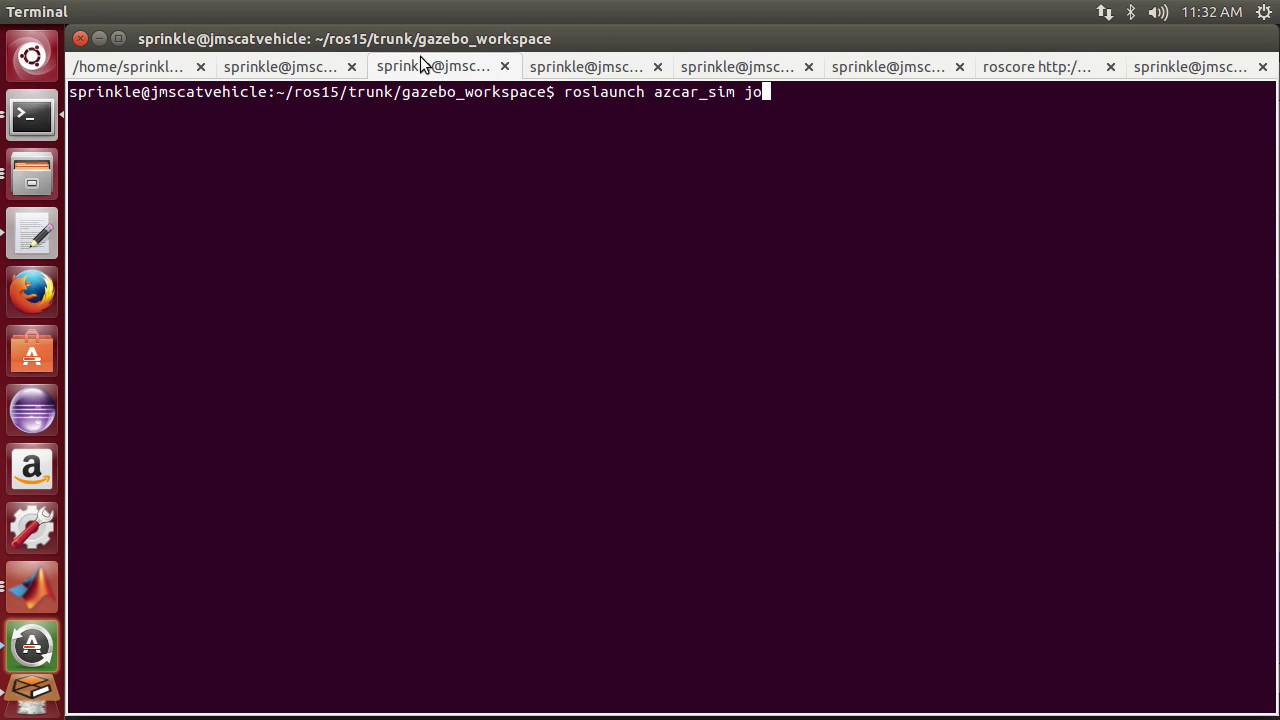
{"action": "type", "text": "ystick.launch"}
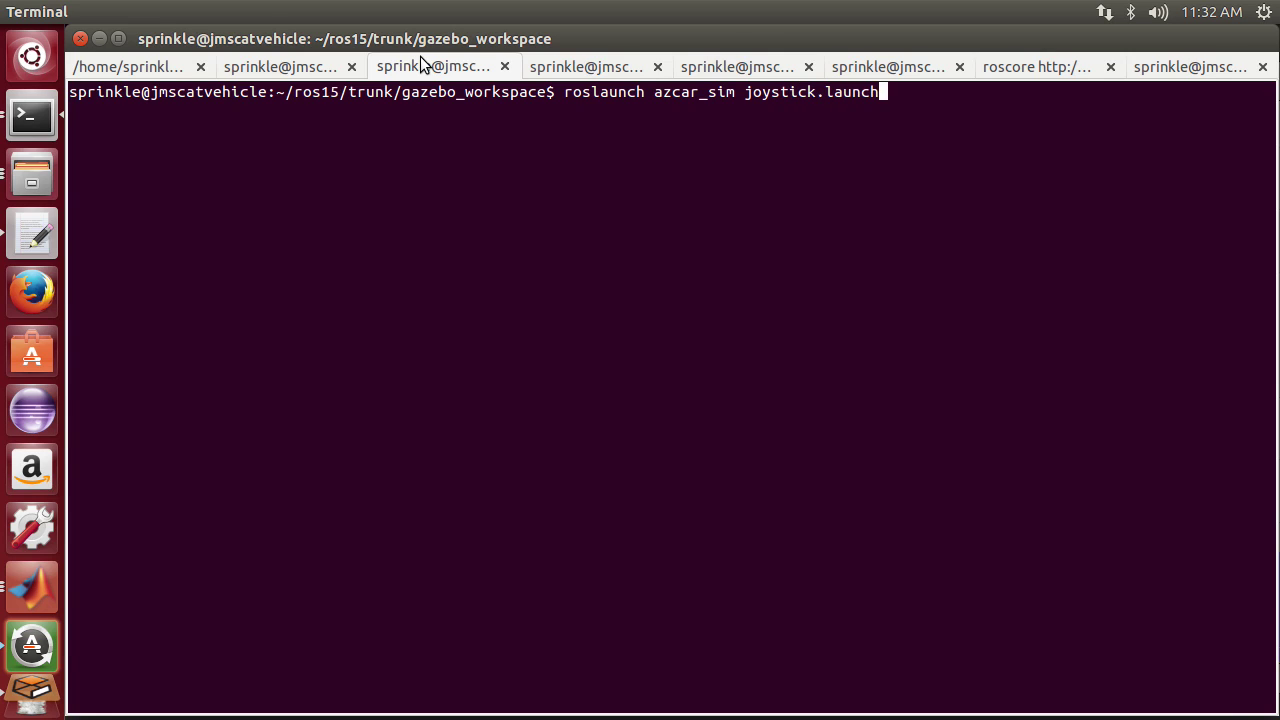
{"action": "key", "text": "Return"}
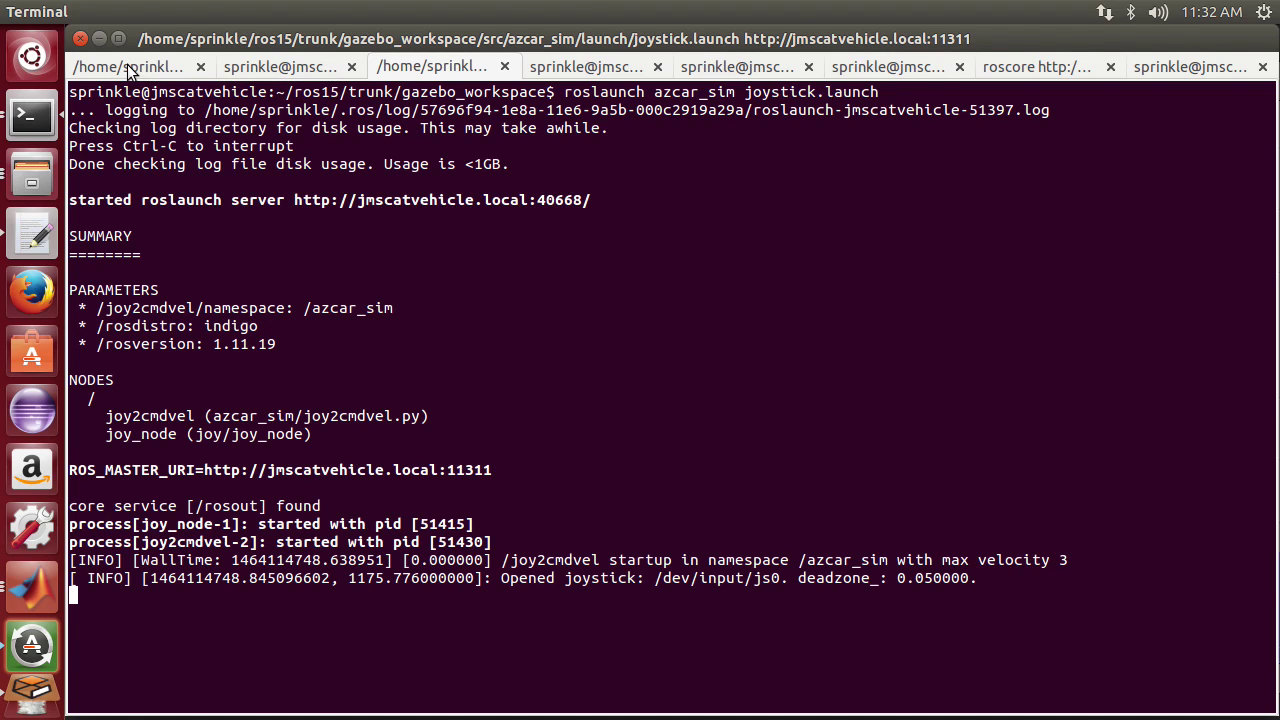
Switch back to Gazebo and display the center of mass and inertia of the models
{"action": "key", "text": "alt+Tab"}
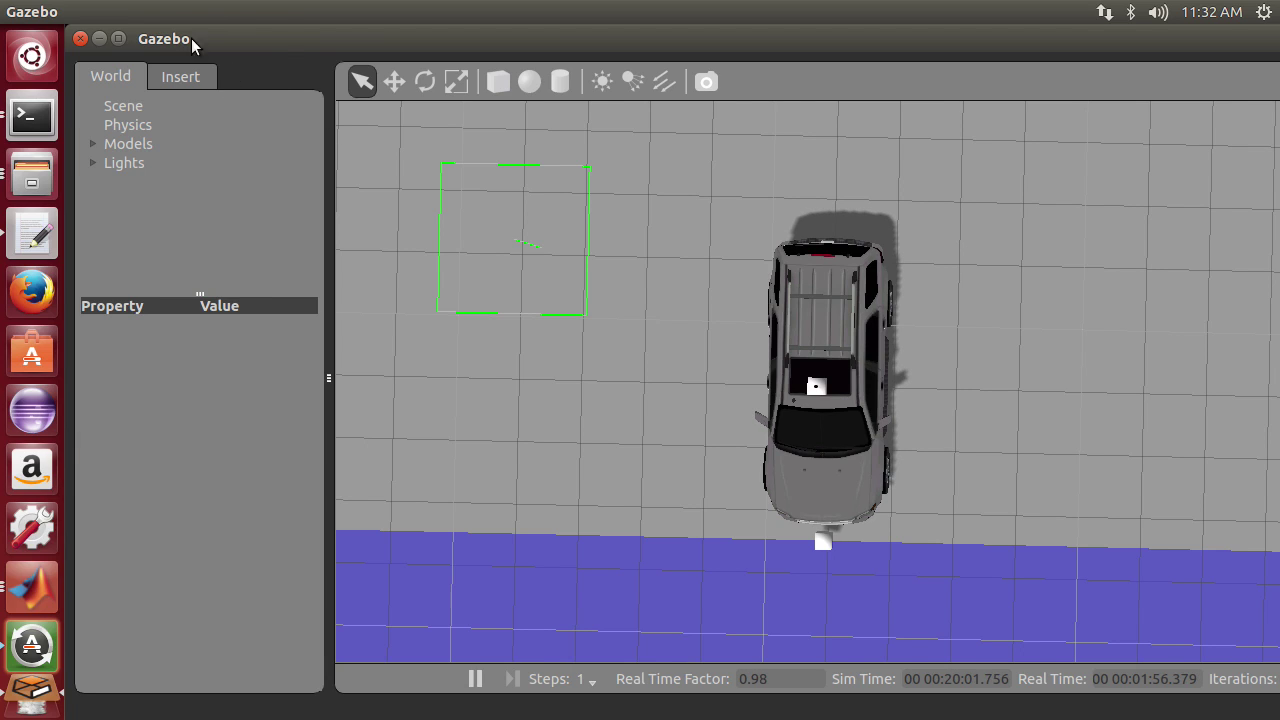
{"action": "left_click", "coordinate": [163, 10]}
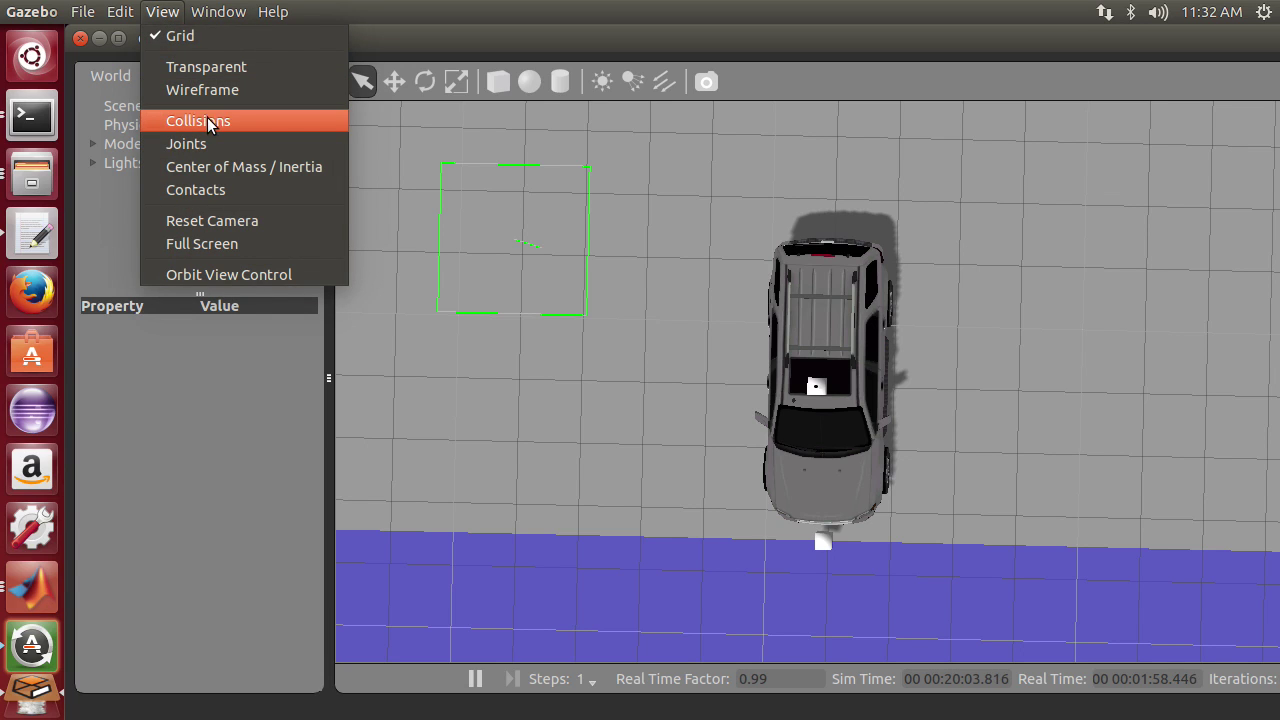
{"action": "left_click", "coordinate": [226, 167]}
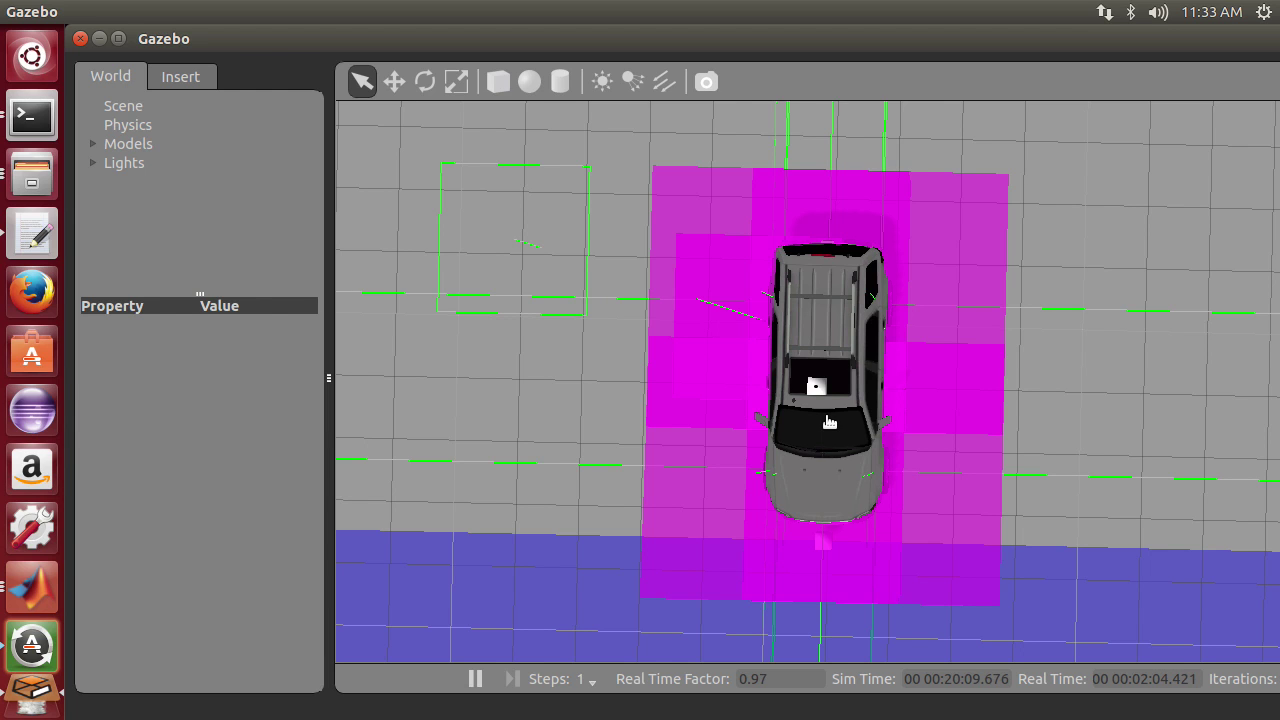
Examine the inertia boxes around the car's body and wheels from the front and both sides
{"action": "middle_click_drag", "start_coordinate": [829, 420], "coordinate": [829, 112]}
{"action": "middle_click_drag", "start_coordinate": [809, 417], "coordinate": [591, 432]}
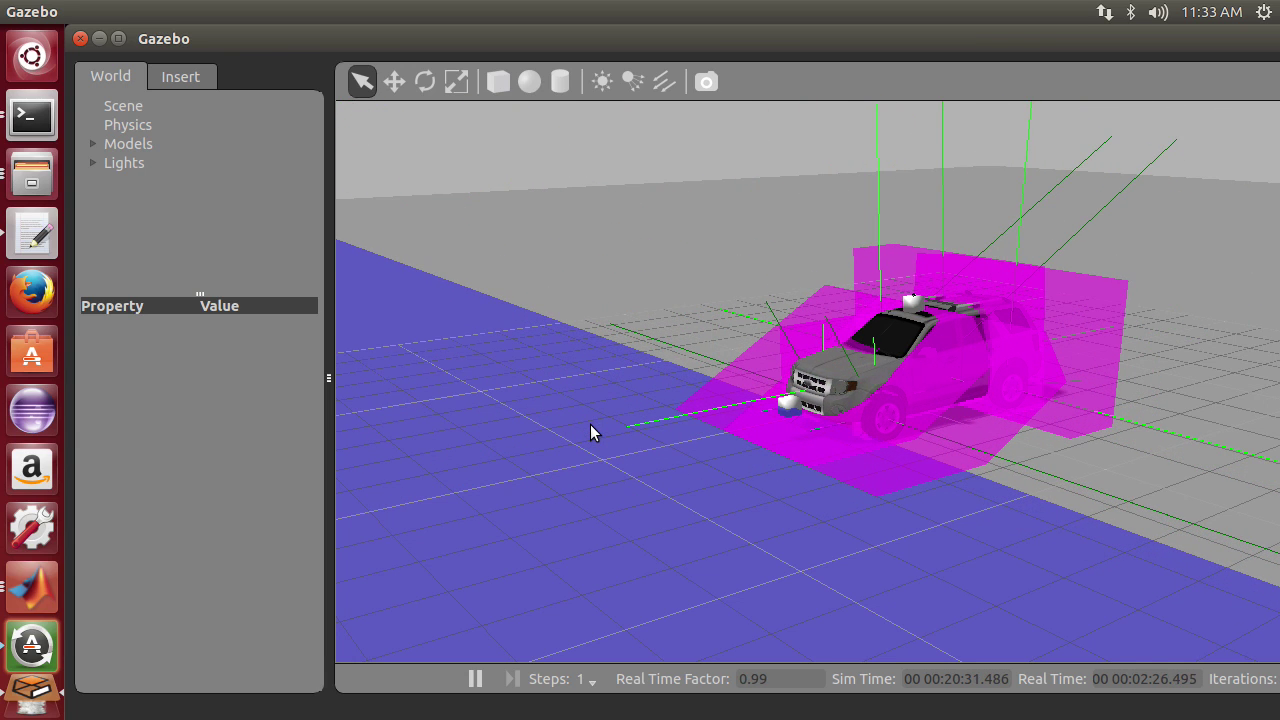
{"action": "left_click_drag", "start_coordinate": [991, 451], "coordinate": [879, 434]}
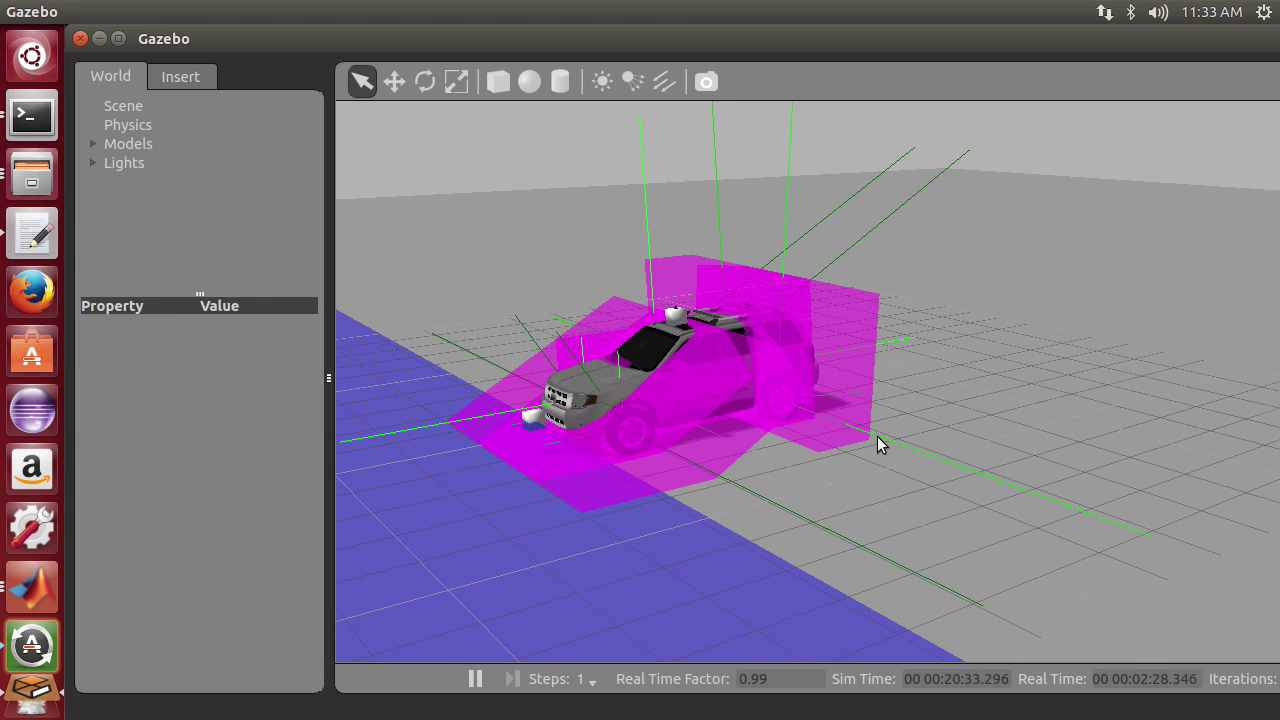
{"action": "middle_click_drag", "start_coordinate": [877, 436], "coordinate": [743, 457]}
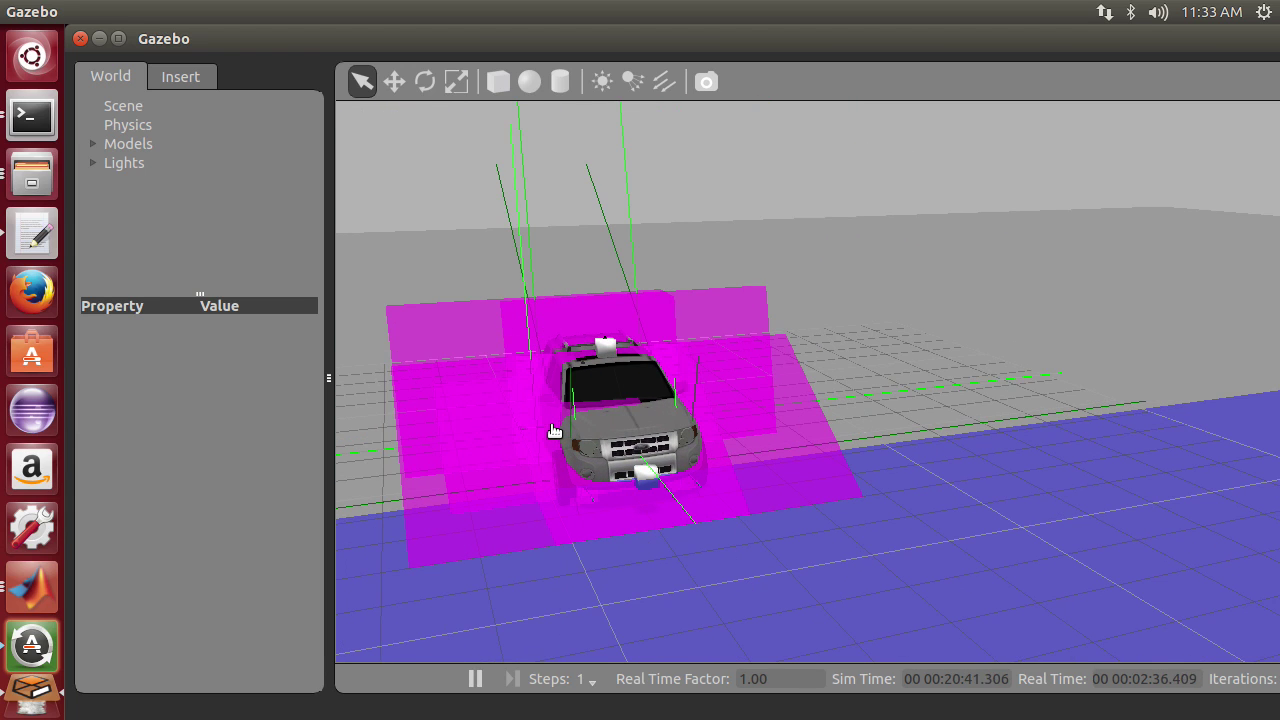
{"action": "left_click_drag", "start_coordinate": [554, 430], "coordinate": [748, 431]}
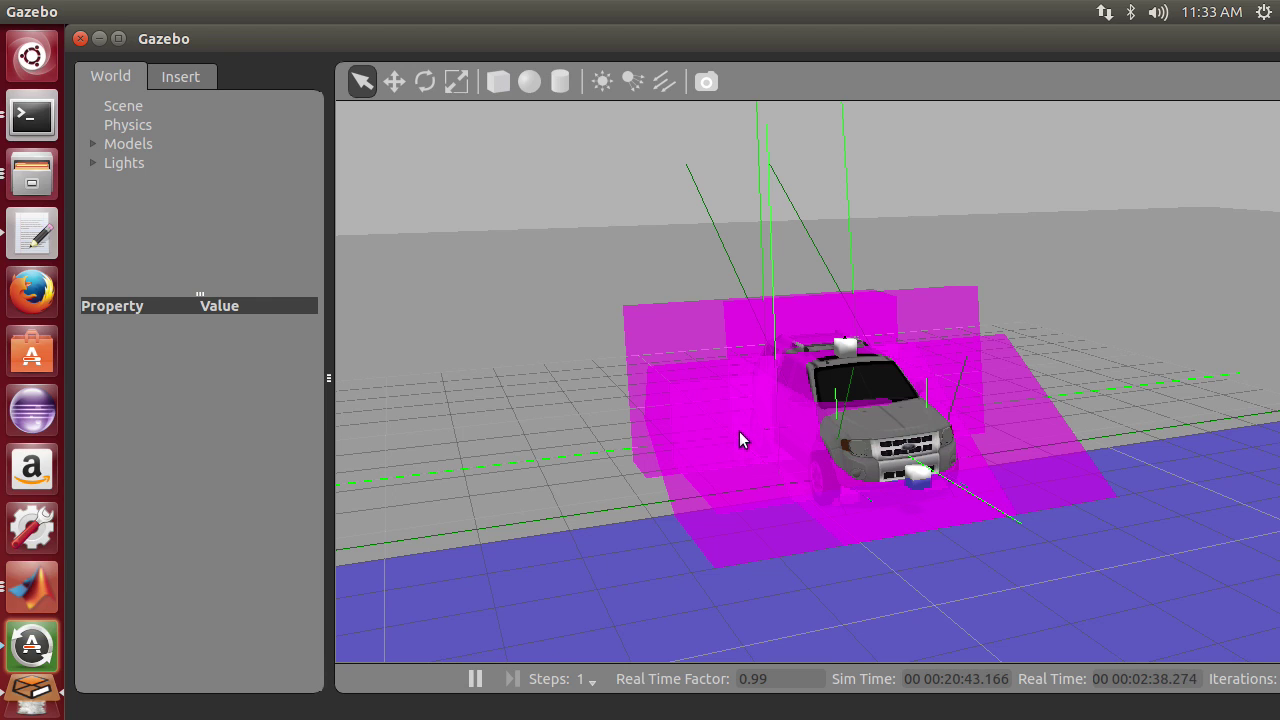
{"action": "middle_click_drag", "start_coordinate": [739, 431], "coordinate": [812, 456]}
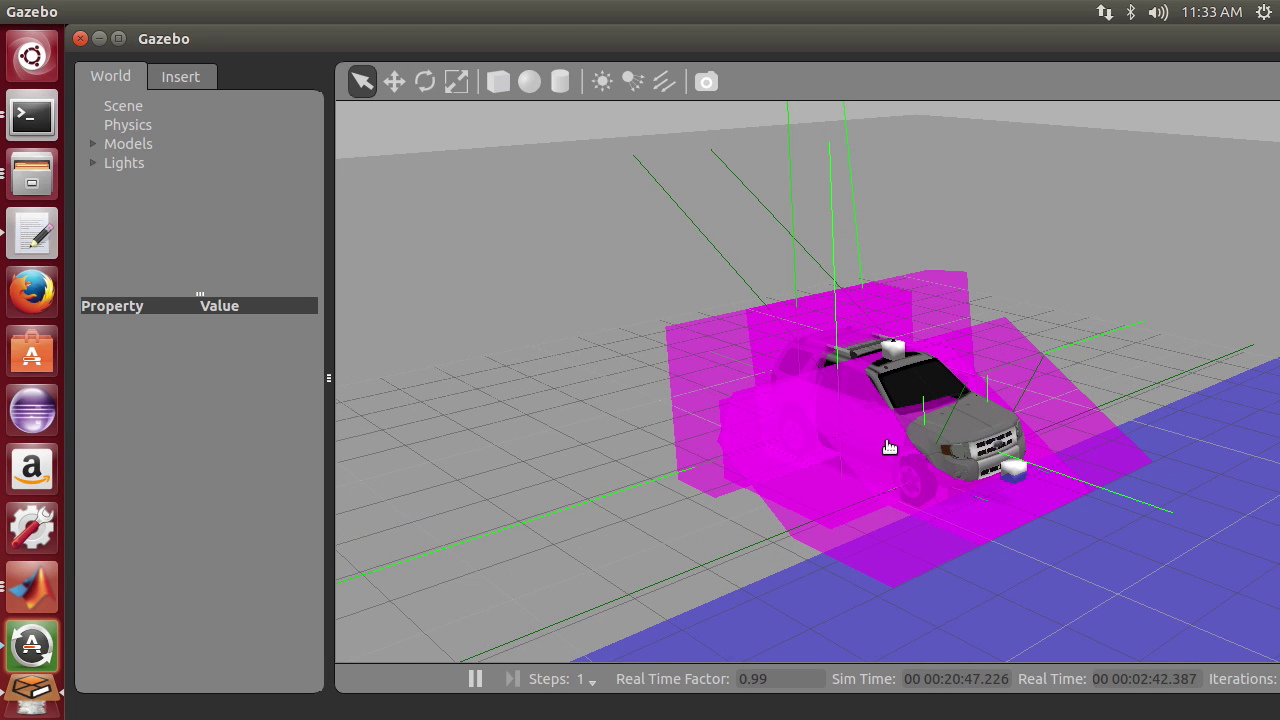
Examine the inertia boxes from above the car, closing in on the hood and the front wheel area
{"action": "mouse_move", "coordinate": [889, 447]}
{"action": "middle_mouse_down"}
{"action": "mouse_move", "coordinate": [900, 366]}
{"action": "mouse_move", "coordinate": [890, 435]}
{"action": "mouse_move", "coordinate": [849, 519]}
{"action": "mouse_move", "coordinate": [815, 565]}
{"action": "mouse_move", "coordinate": [729, 623]}
{"action": "mouse_move", "coordinate": [757, 553]}
{"action": "middle_mouse_up"}
{"action": "left_click_drag", "start_coordinate": [757, 553], "coordinate": [958, 478]}
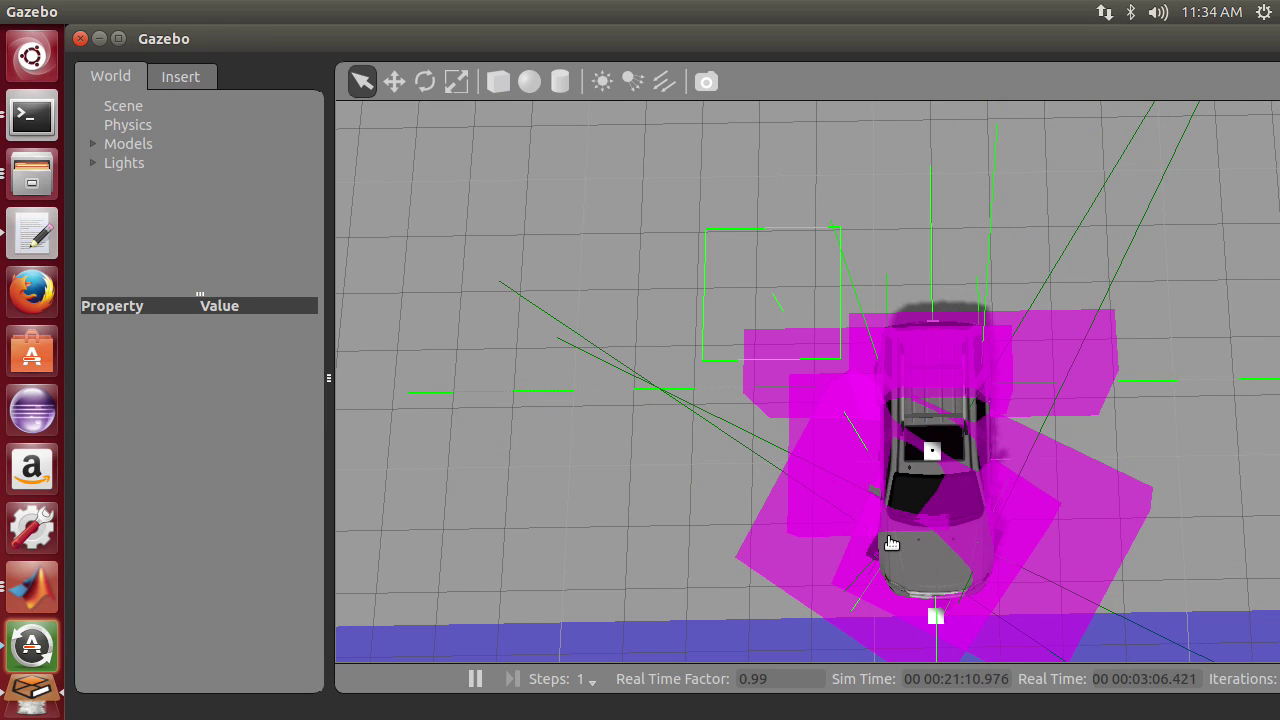
{"action": "left_click_drag", "start_coordinate": [845, 535], "coordinate": [757, 460]}
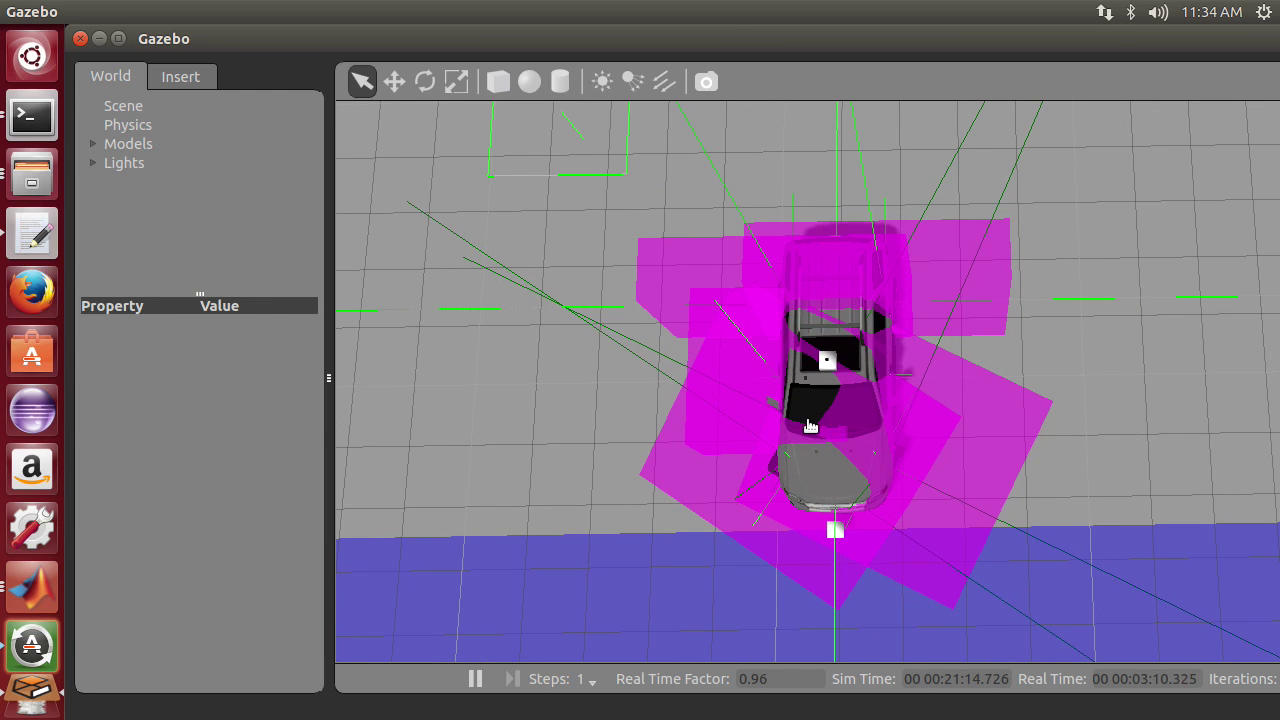
{"action": "scroll", "coordinate": [810, 426], "scroll_direction": "up", "scroll_amount": 5}
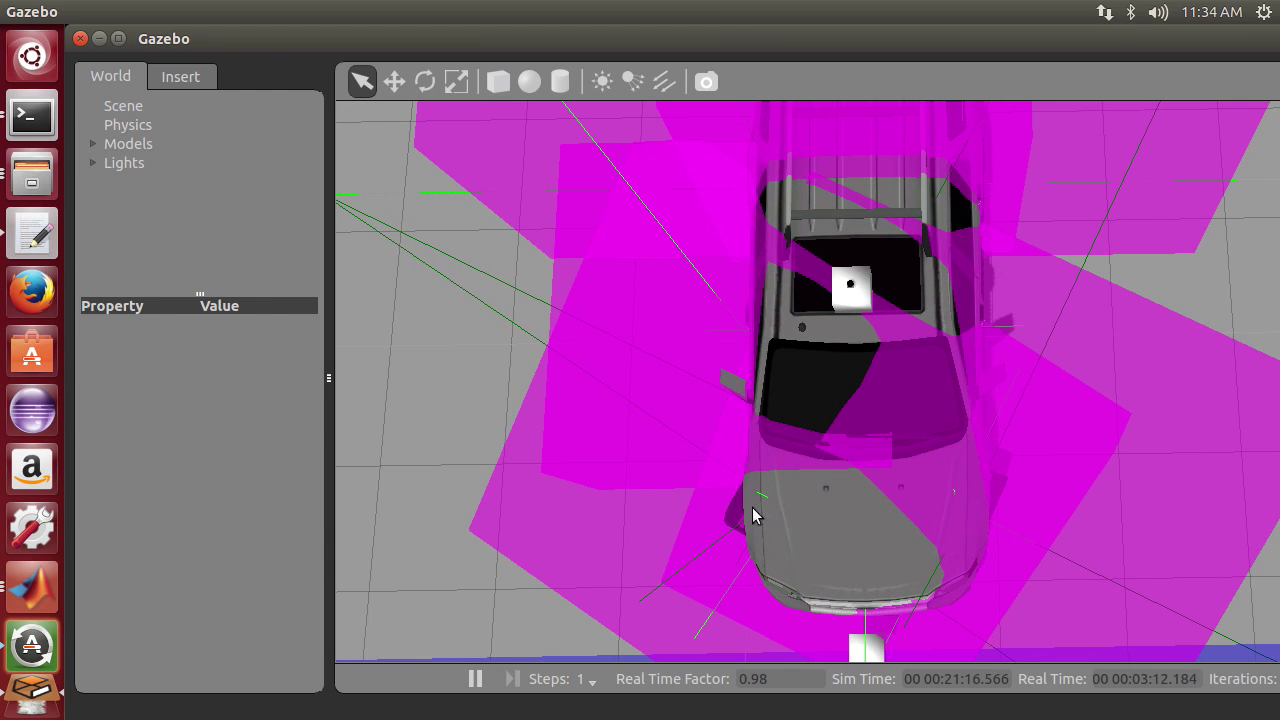
{"action": "scroll", "coordinate": [755, 515], "scroll_direction": "up", "scroll_amount": 6}
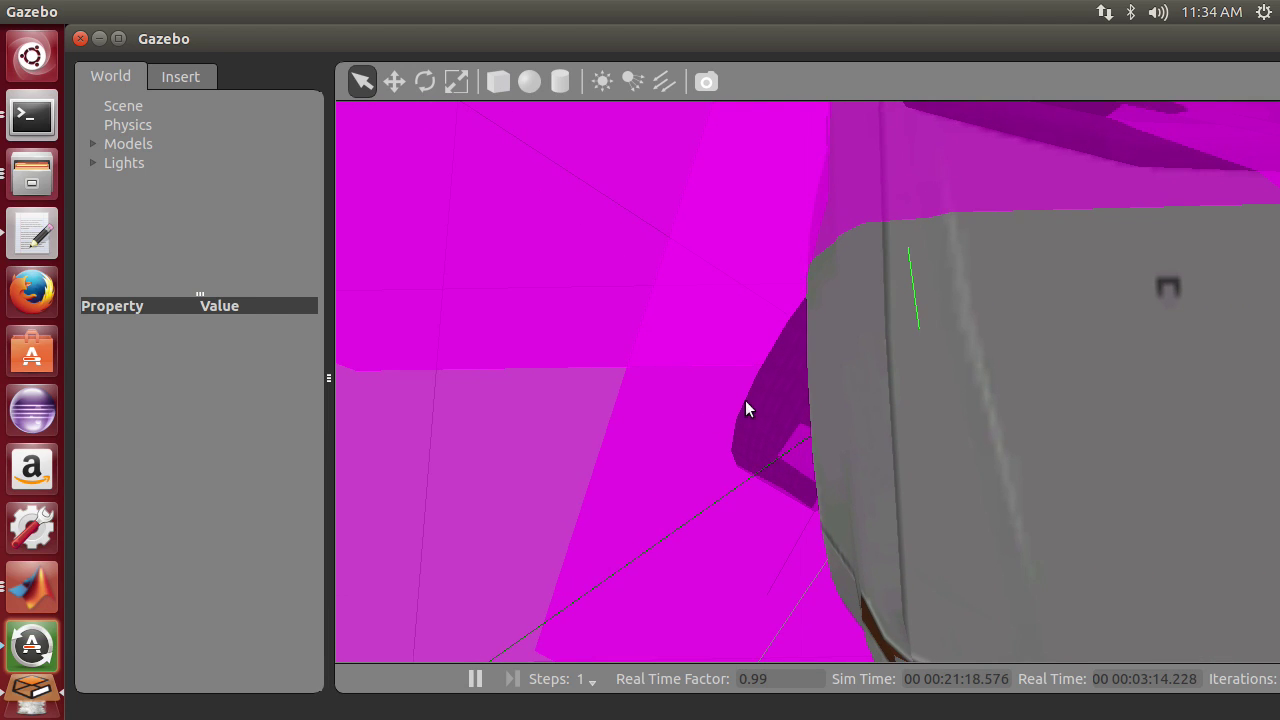
{"action": "scroll", "coordinate": [811, 337], "scroll_direction": "up", "scroll_amount": 3}
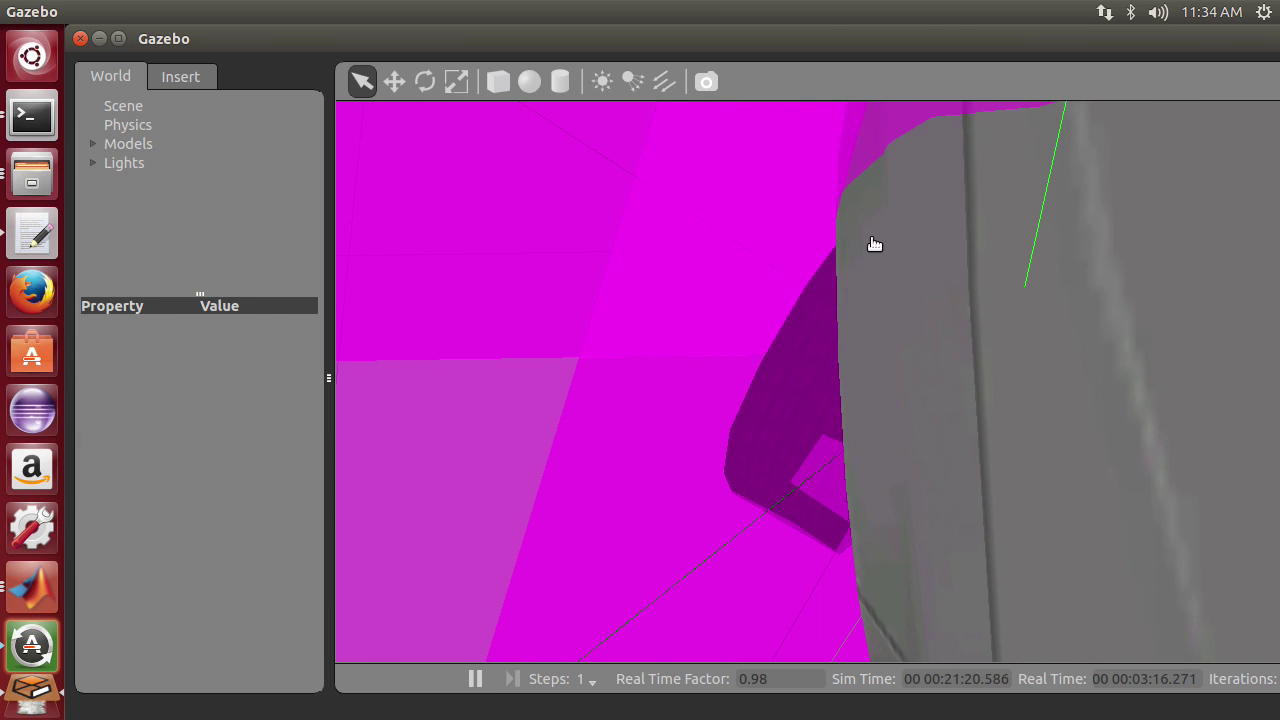
{"action": "scroll", "coordinate": [875, 244], "scroll_direction": "up", "scroll_amount": 4}
{"action": "scroll", "coordinate": [897, 140], "scroll_direction": "up", "scroll_amount": 2}
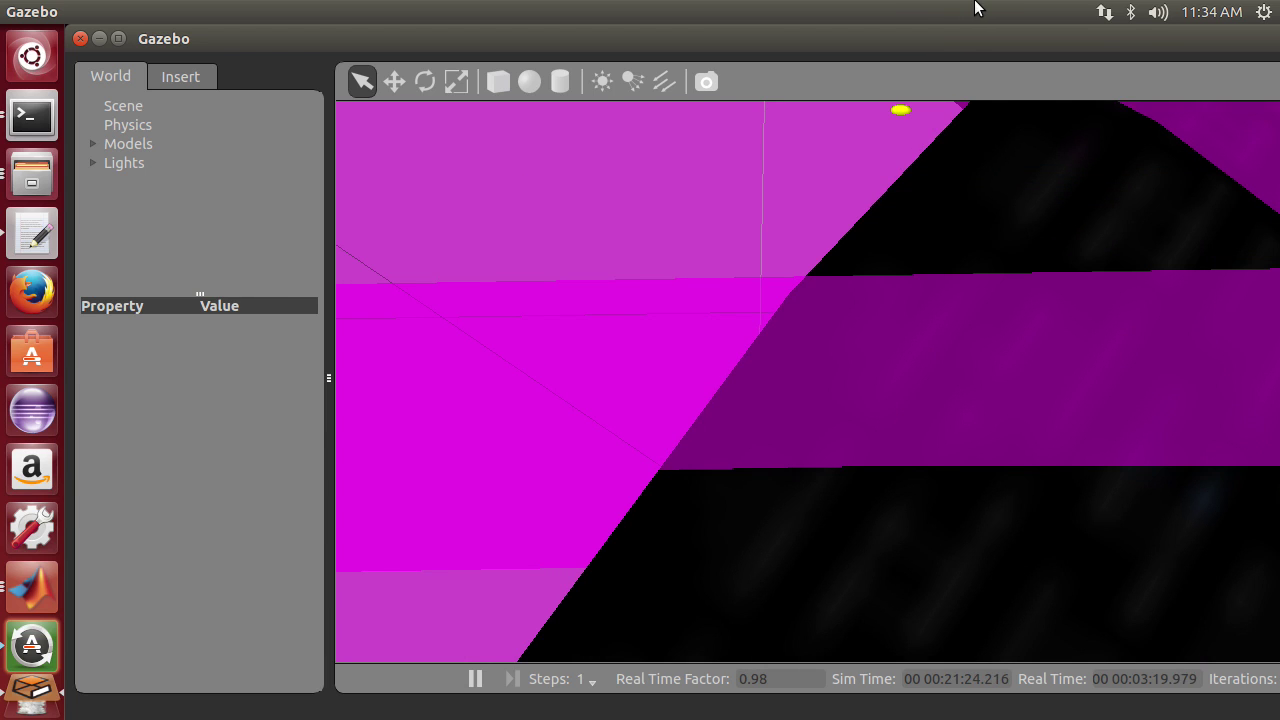
{"action": "right_click", "coordinate": [975, 8]}
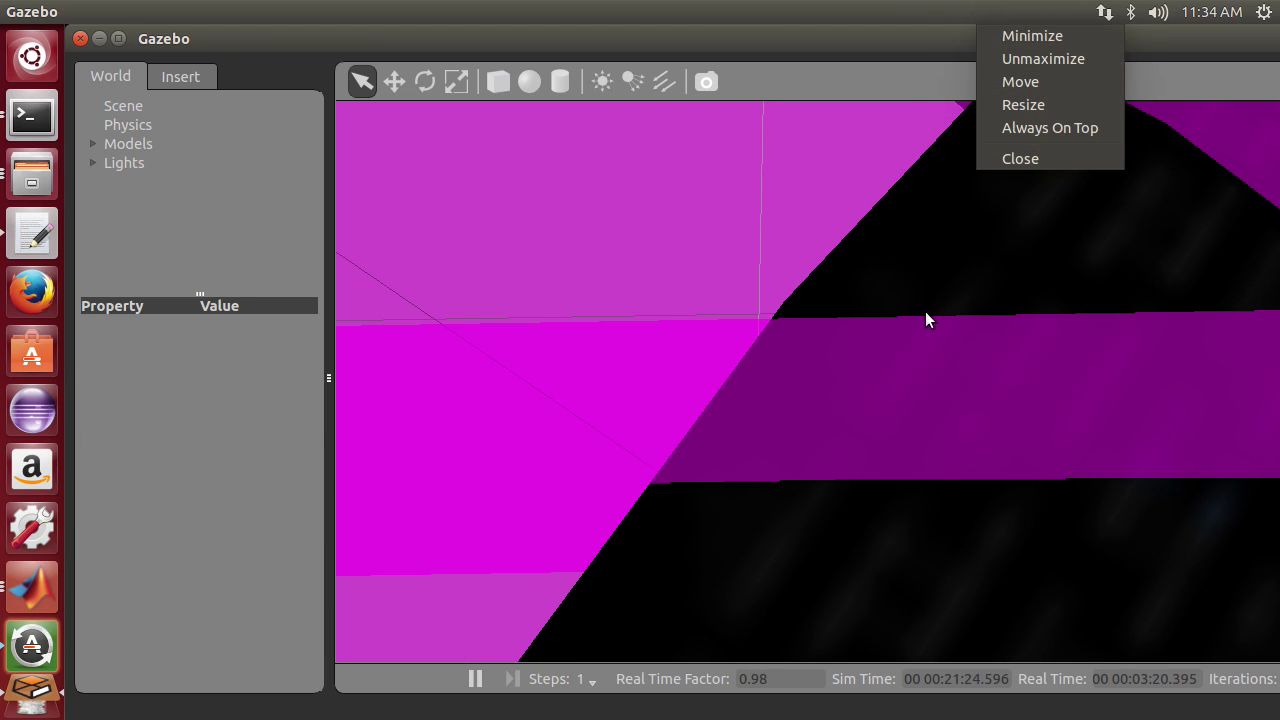
{"action": "left_click", "coordinate": [929, 331]}
{"action": "scroll", "coordinate": [929, 331], "scroll_direction": "down", "scroll_amount": 3}
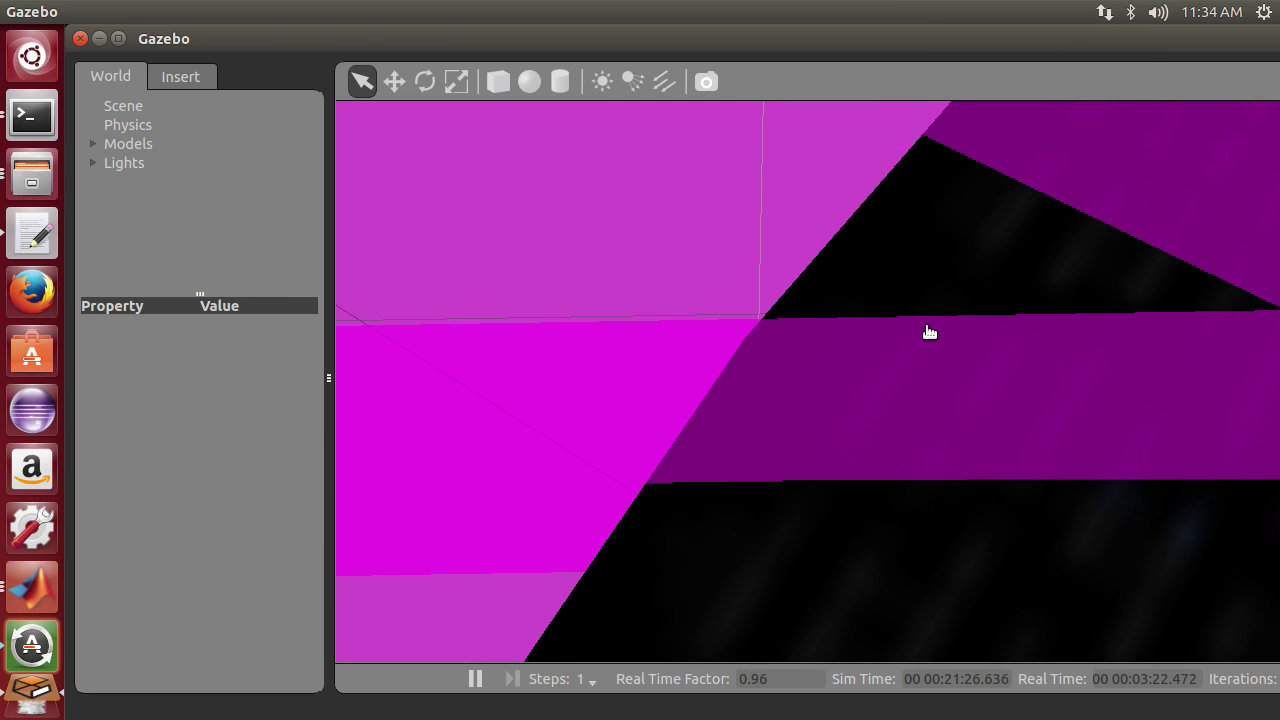
{"action": "scroll", "coordinate": [929, 331], "scroll_direction": "up", "scroll_amount": 3}
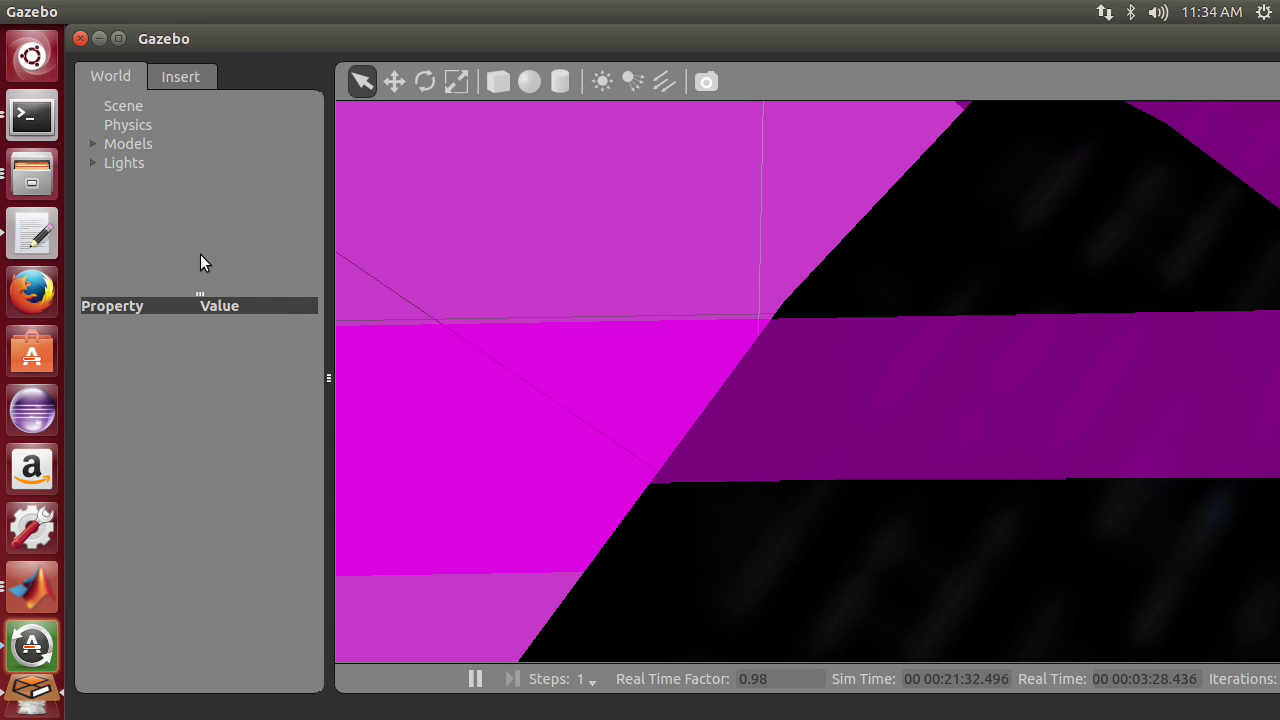
Examine a wheel's center and its inertia axes up close, plus the inertia boxes along the side of the car
{"action": "mouse_move", "coordinate": [481, 432]}
{"action": "middle_mouse_down"}
{"action": "mouse_move", "coordinate": [363, 329]}
{"action": "mouse_move", "coordinate": [329, 257]}
{"action": "mouse_move", "coordinate": [505, 316]}
{"action": "mouse_move", "coordinate": [631, 397]}
{"action": "mouse_move", "coordinate": [609, 451]}
{"action": "mouse_move", "coordinate": [640, 509]}
{"action": "mouse_move", "coordinate": [646, 400]}
{"action": "mouse_move", "coordinate": [671, 354]}
{"action": "mouse_move", "coordinate": [697, 344]}
{"action": "mouse_move", "coordinate": [623, 387]}
{"action": "middle_mouse_up"}
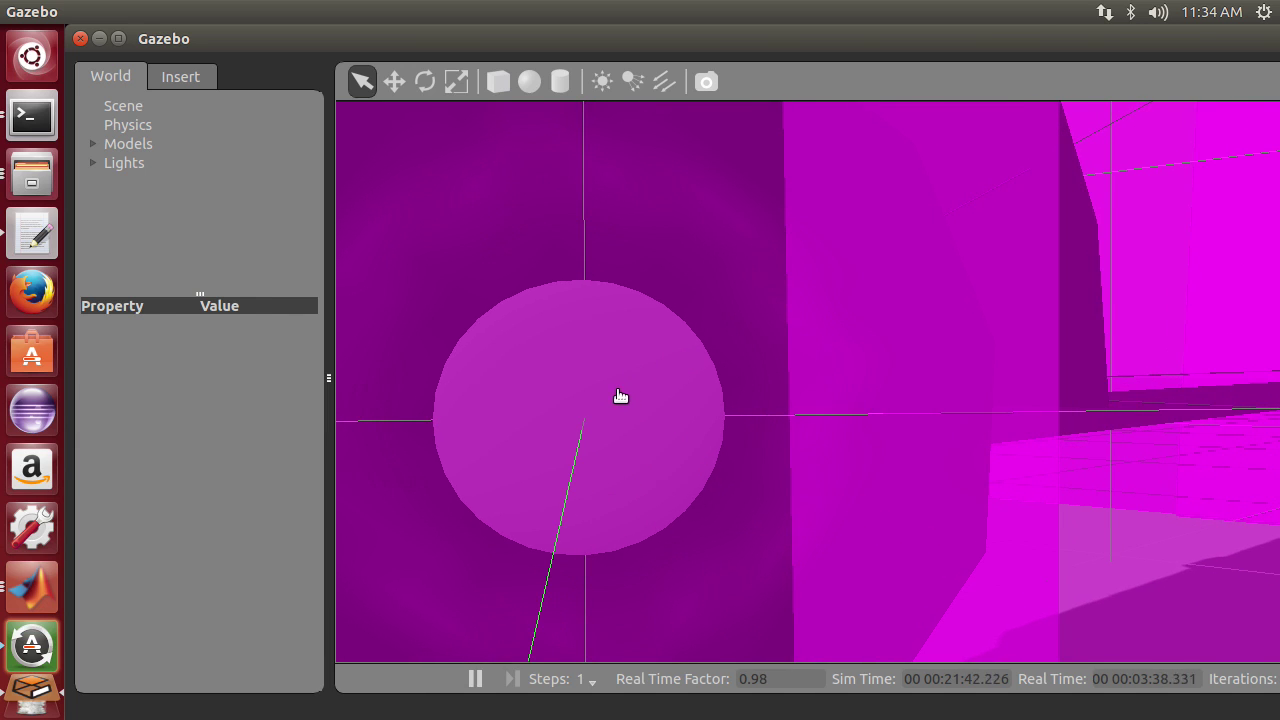
{"action": "scroll", "coordinate": [613, 411], "scroll_direction": "up", "scroll_amount": 6}
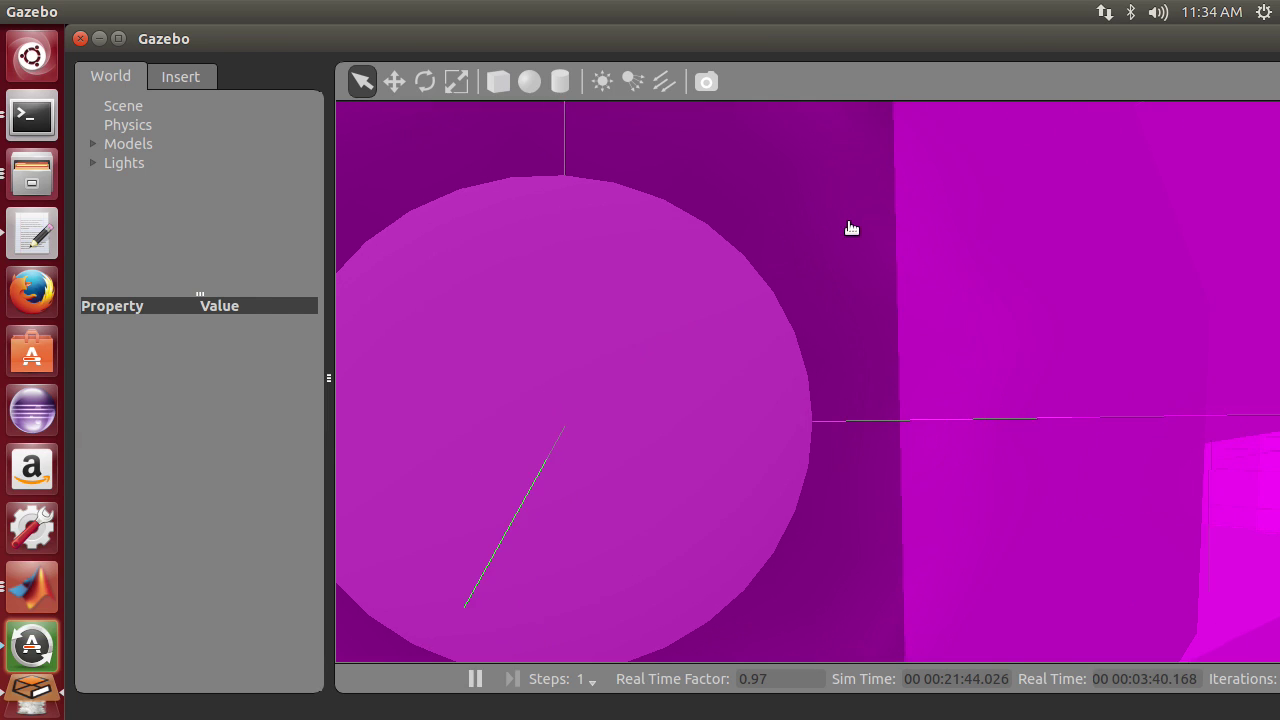
{"action": "middle_click_drag", "start_coordinate": [714, 394], "coordinate": [782, 336]}
{"action": "middle_click_drag", "start_coordinate": [614, 333], "coordinate": [611, 354]}
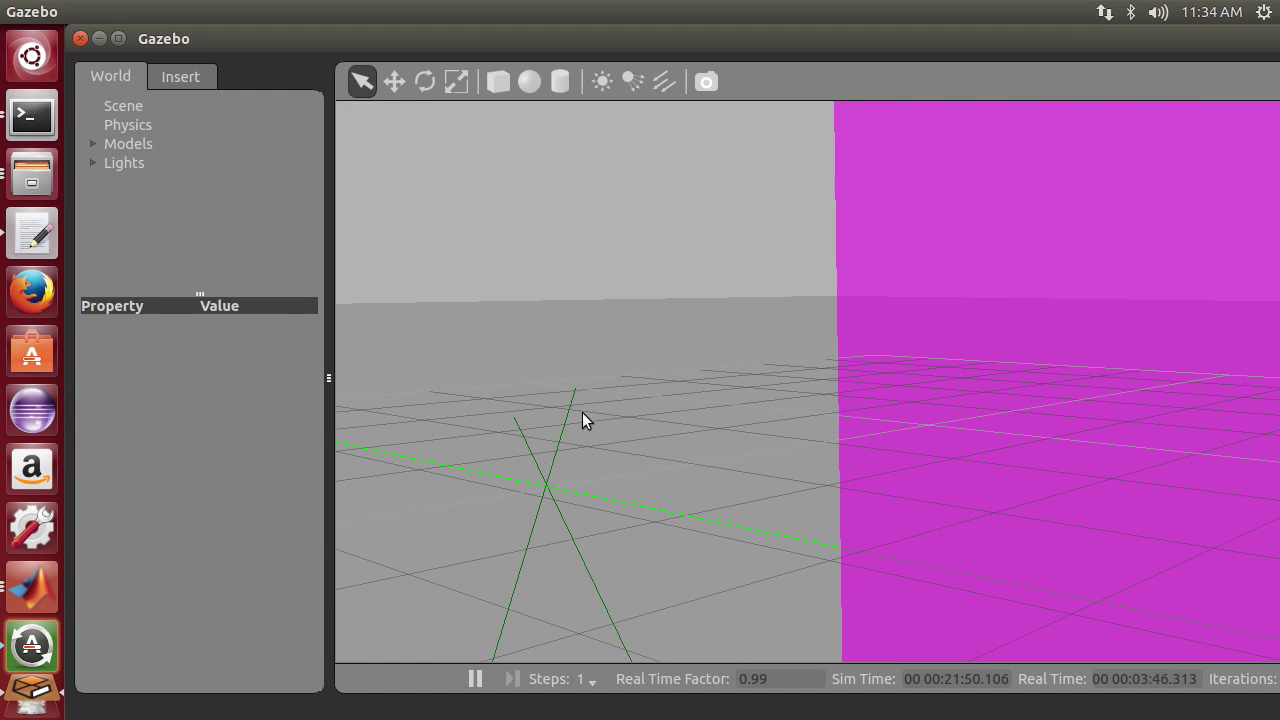
{"action": "middle_click_drag", "start_coordinate": [749, 525], "coordinate": [637, 542]}
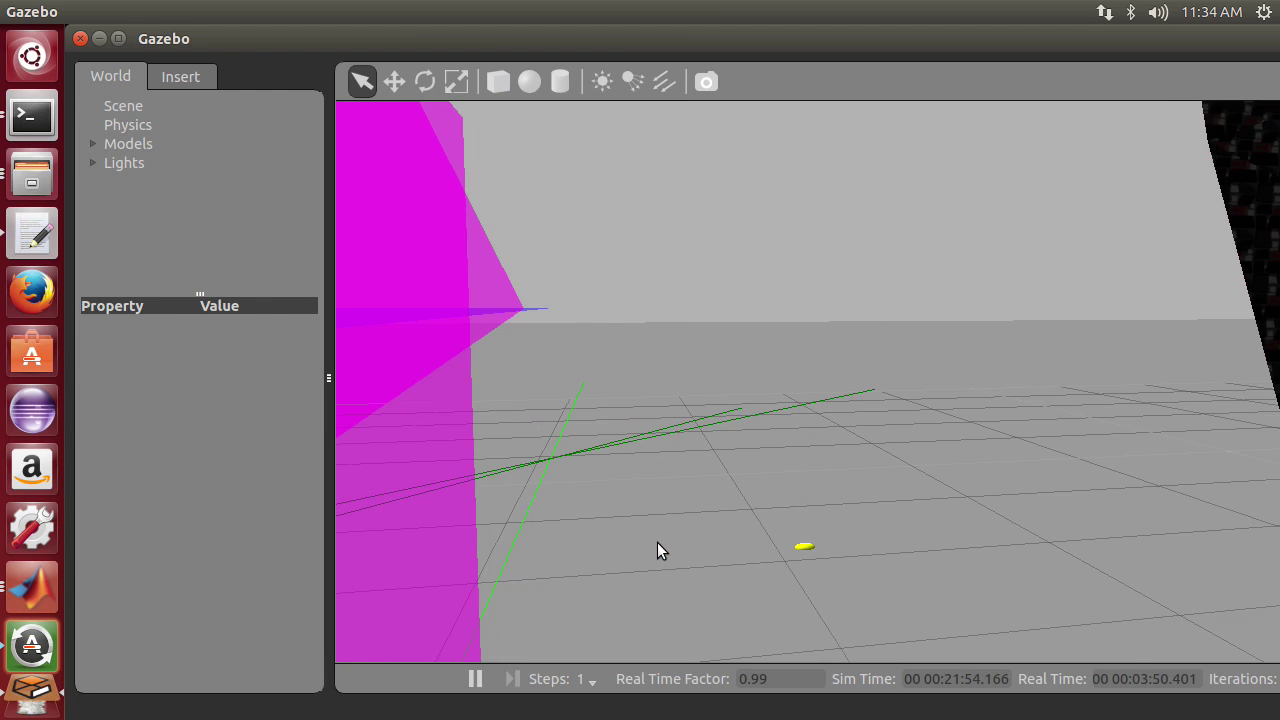
{"action": "middle_click_drag", "start_coordinate": [681, 441], "coordinate": [681, 510]}
{"action": "scroll", "coordinate": [846, 411], "scroll_direction": "down", "scroll_amount": 5}
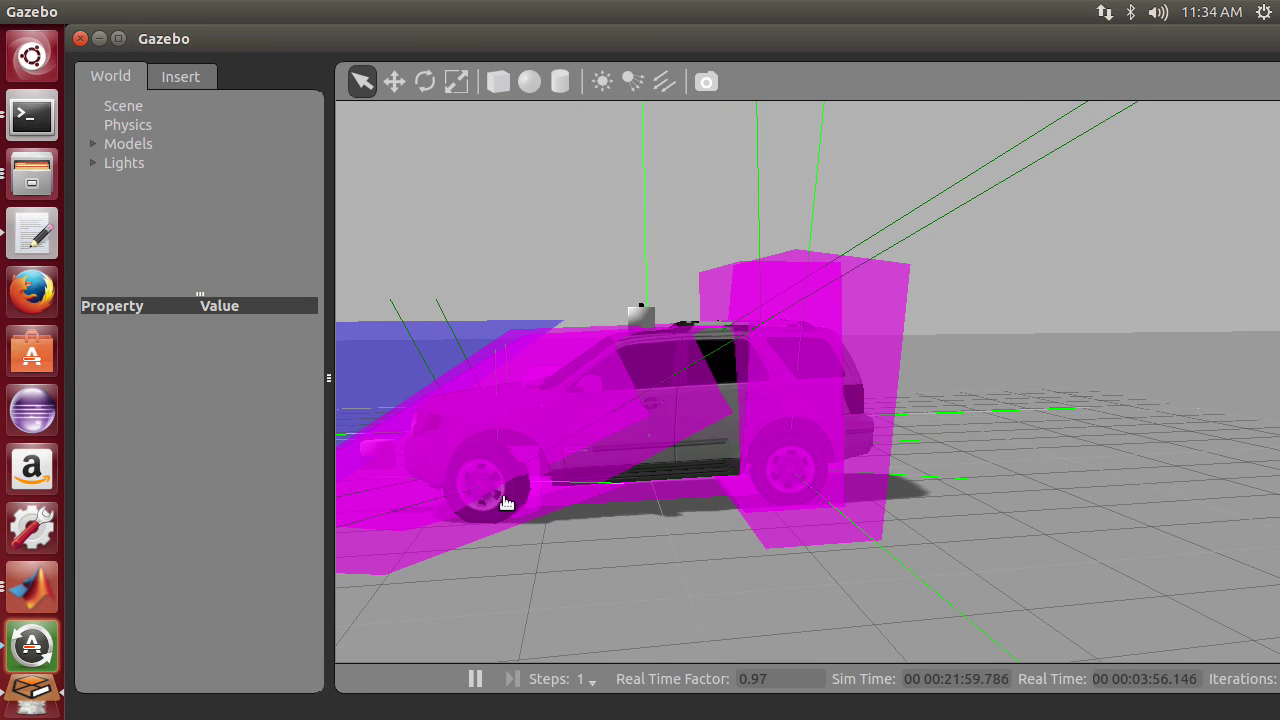
Examine the inertia box extending beyond the car from above and compare its position with the car body
{"action": "middle_click_drag", "start_coordinate": [470, 500], "coordinate": [545, 345]}
{"action": "middle_click_drag", "start_coordinate": [585, 302], "coordinate": [613, 381]}
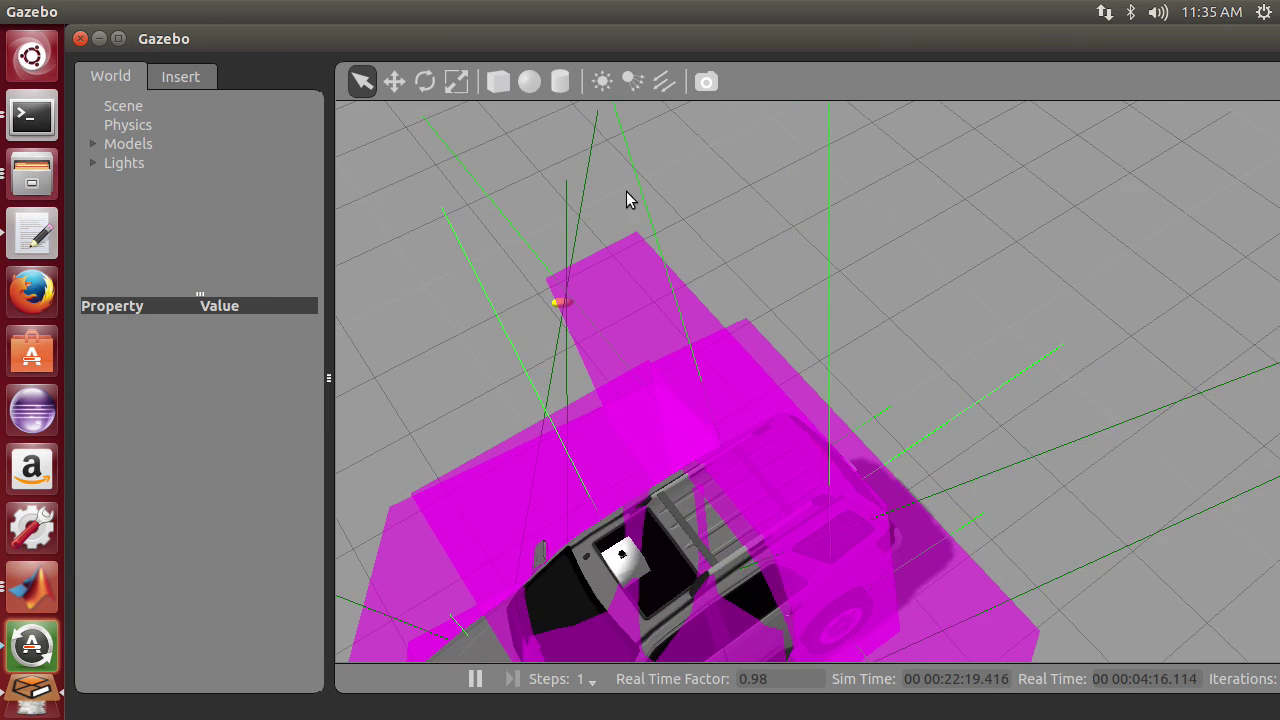
{"action": "middle_click_drag", "start_coordinate": [627, 192], "coordinate": [738, 8]}
{"action": "middle_click_drag", "start_coordinate": [580, 289], "coordinate": [689, 84]}
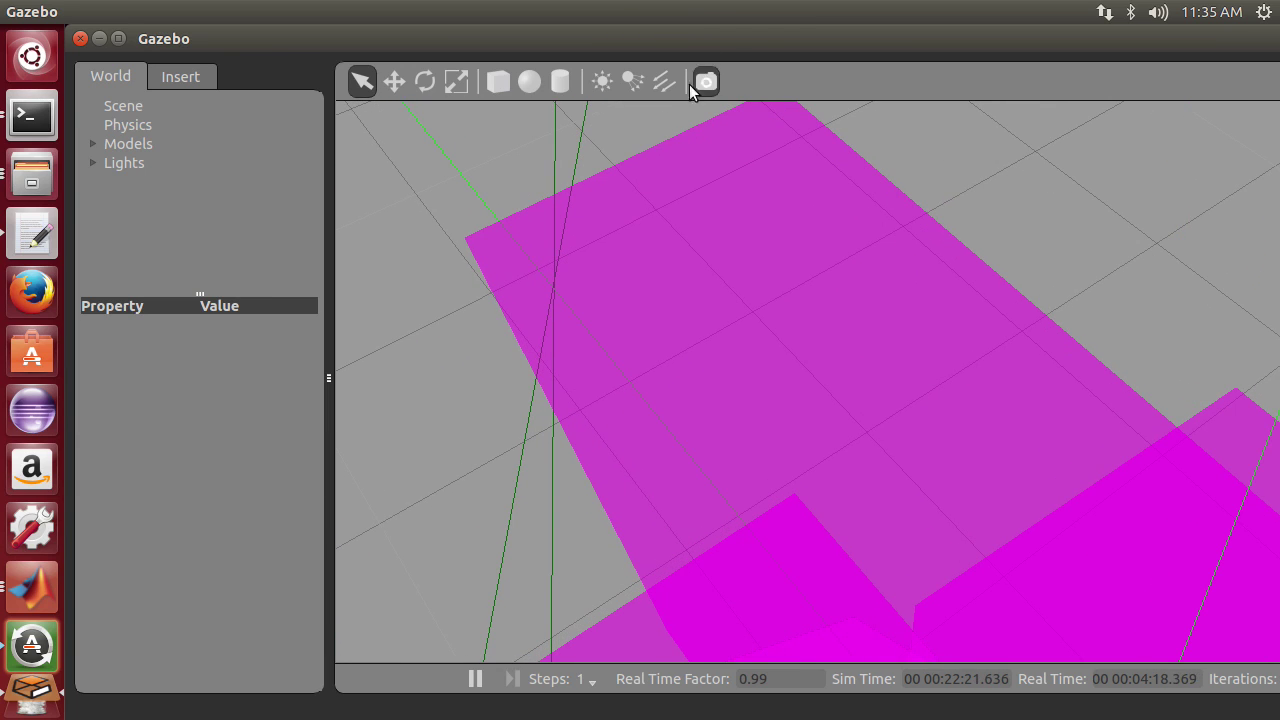
{"action": "mouse_move", "coordinate": [549, 320]}
{"action": "middle_mouse_down"}
{"action": "mouse_move", "coordinate": [663, 123]}
{"action": "mouse_move", "coordinate": [579, 356]}
{"action": "middle_mouse_up"}
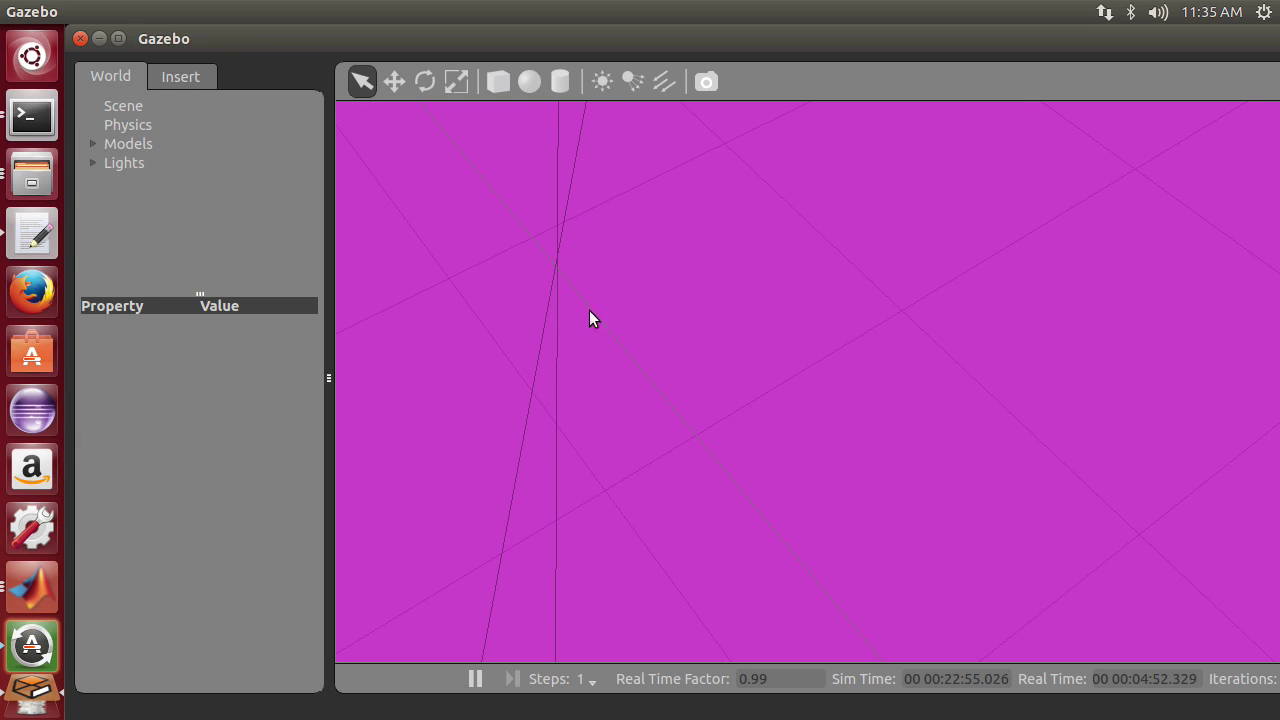
{"action": "middle_click_drag", "start_coordinate": [603, 247], "coordinate": [654, 428]}
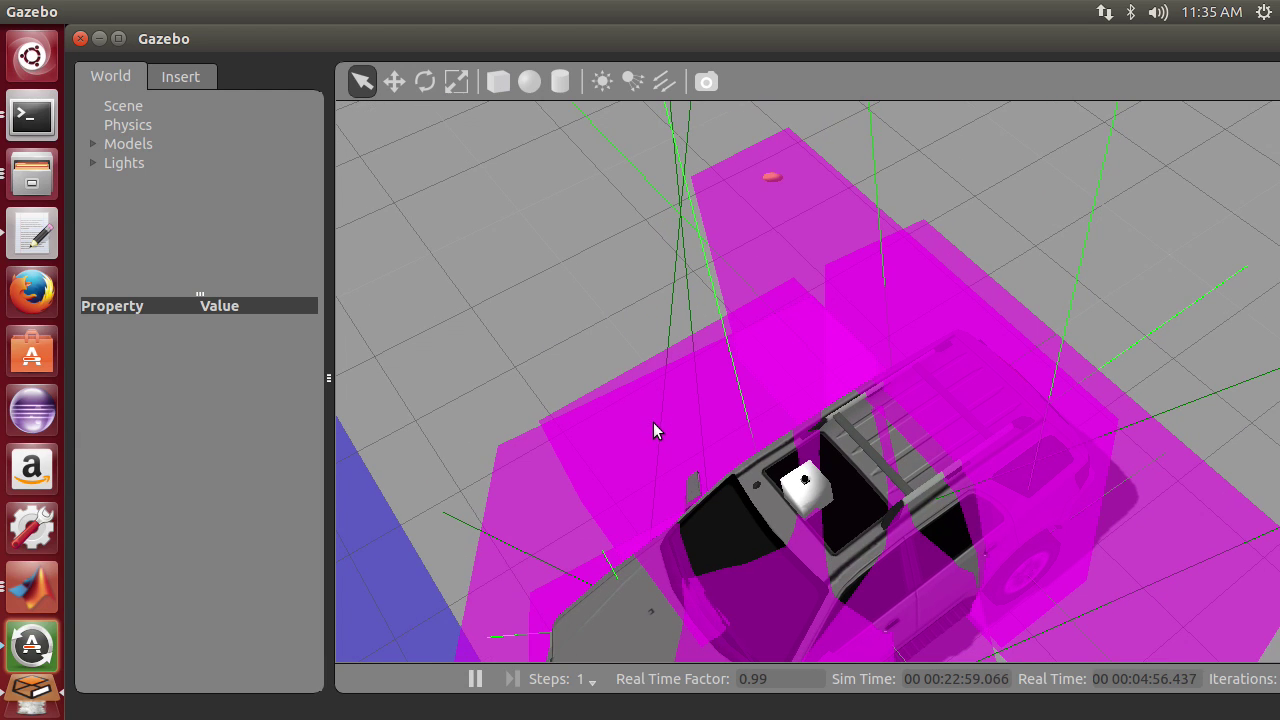
{"action": "middle_click_drag", "start_coordinate": [797, 229], "coordinate": [843, 88]}
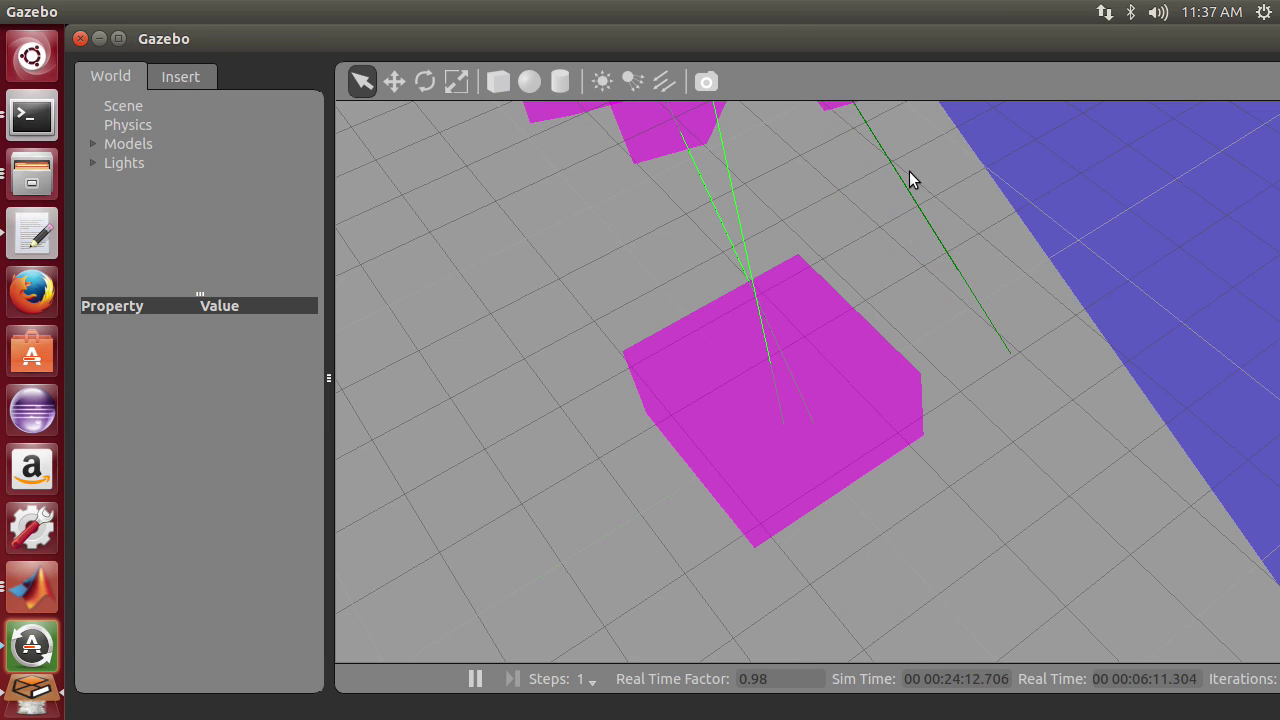
{"action": "left_click_drag", "start_coordinate": [909, 171], "coordinate": [799, 283]}
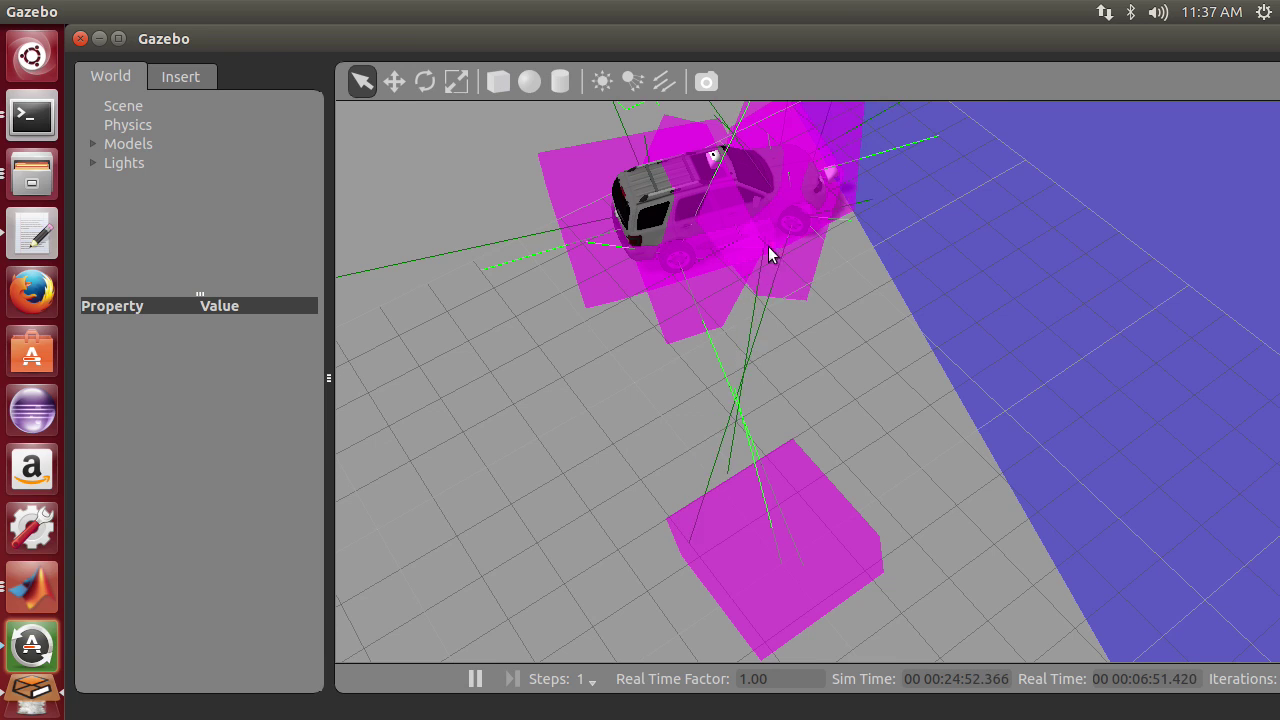
Close the Gazebo client and stop the azcar_skidpan.launch simulation in the first terminal session
{"action": "left_click", "coordinate": [100, 39]}
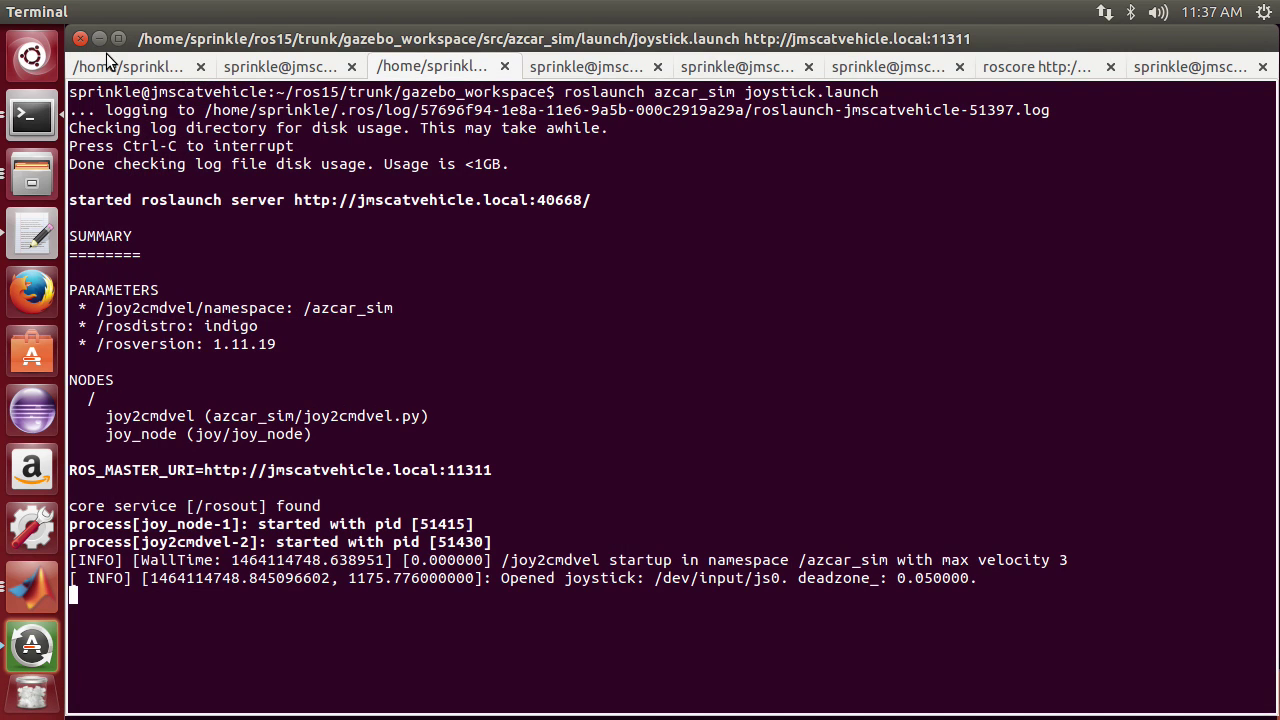
{"action": "left_click", "coordinate": [110, 66]}
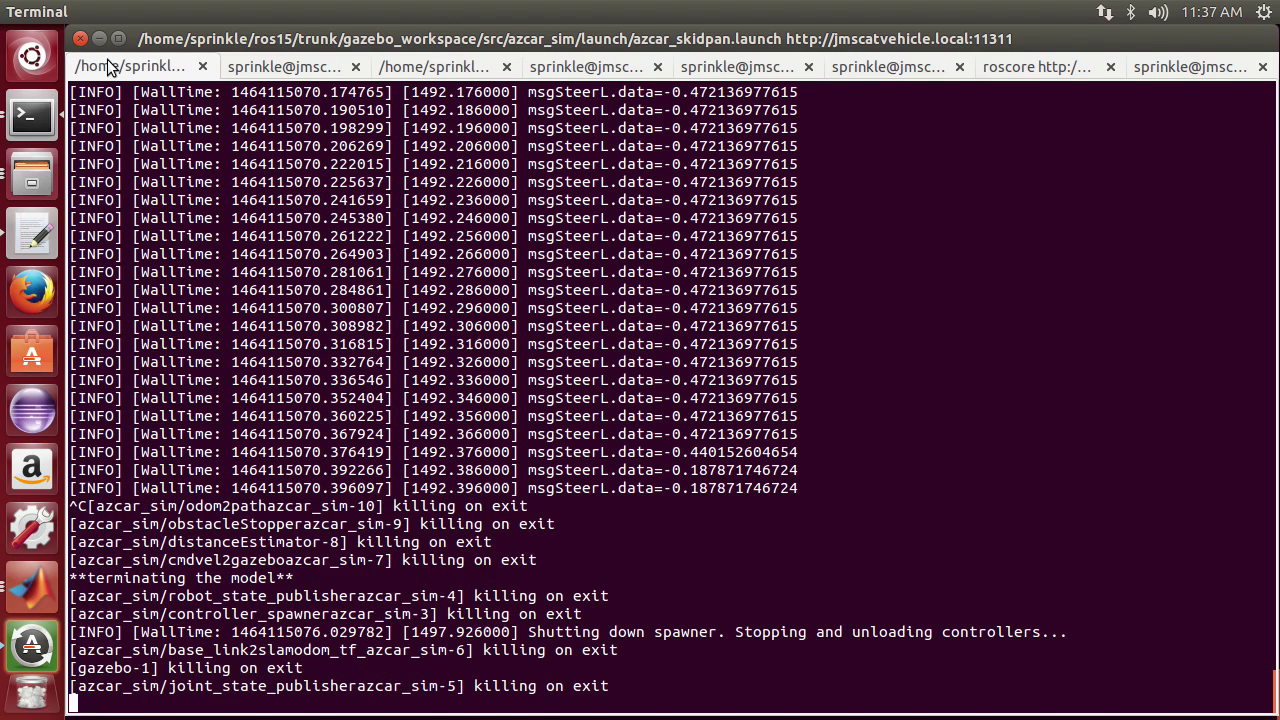
Switch to cmdvel2gazebo.py in the text editor, delete the rospy.loginfo line for msgSteerL.data and save the file
{"action": "key", "text": "alt+Tab"}
{"action": "key", "text": "alt+Tab"}
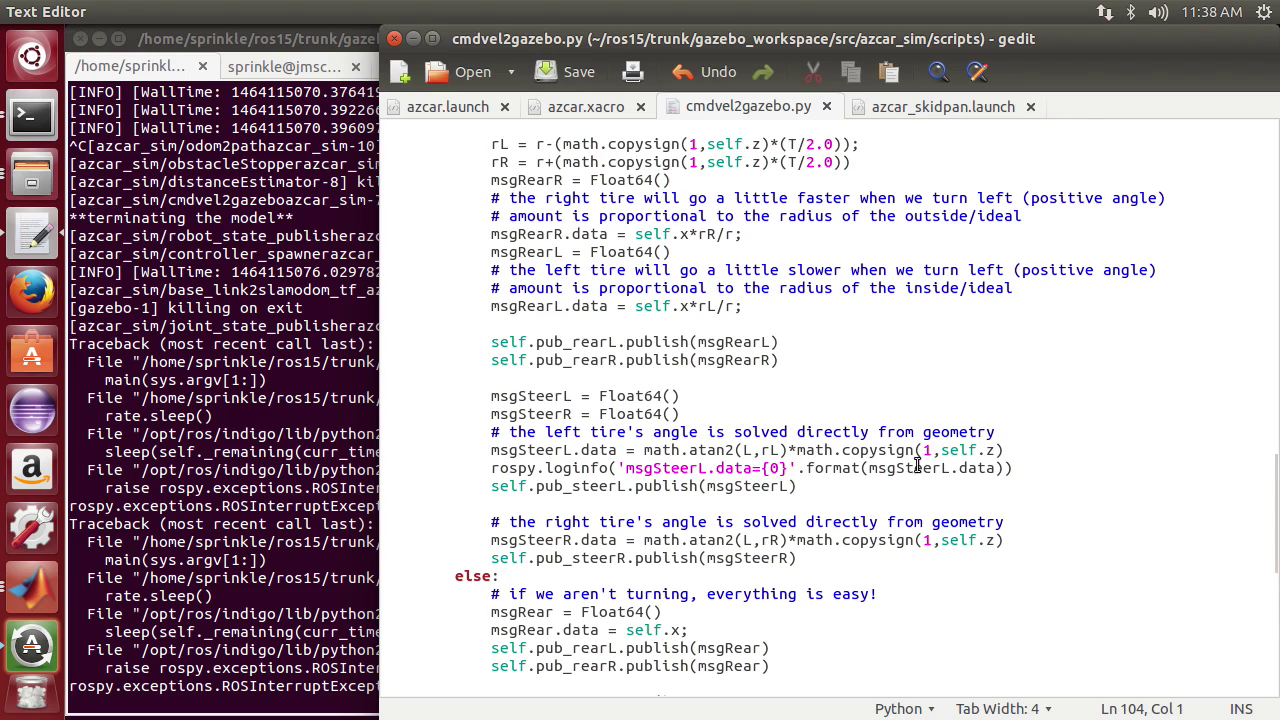
{"action": "left_click", "coordinate": [1009, 467]}
{"action": "key", "text": "Right"}
{"action": "key", "text": "shift+Down"}
{"action": "key", "text": "Delete"}
{"action": "key", "text": "ctrl+s"}
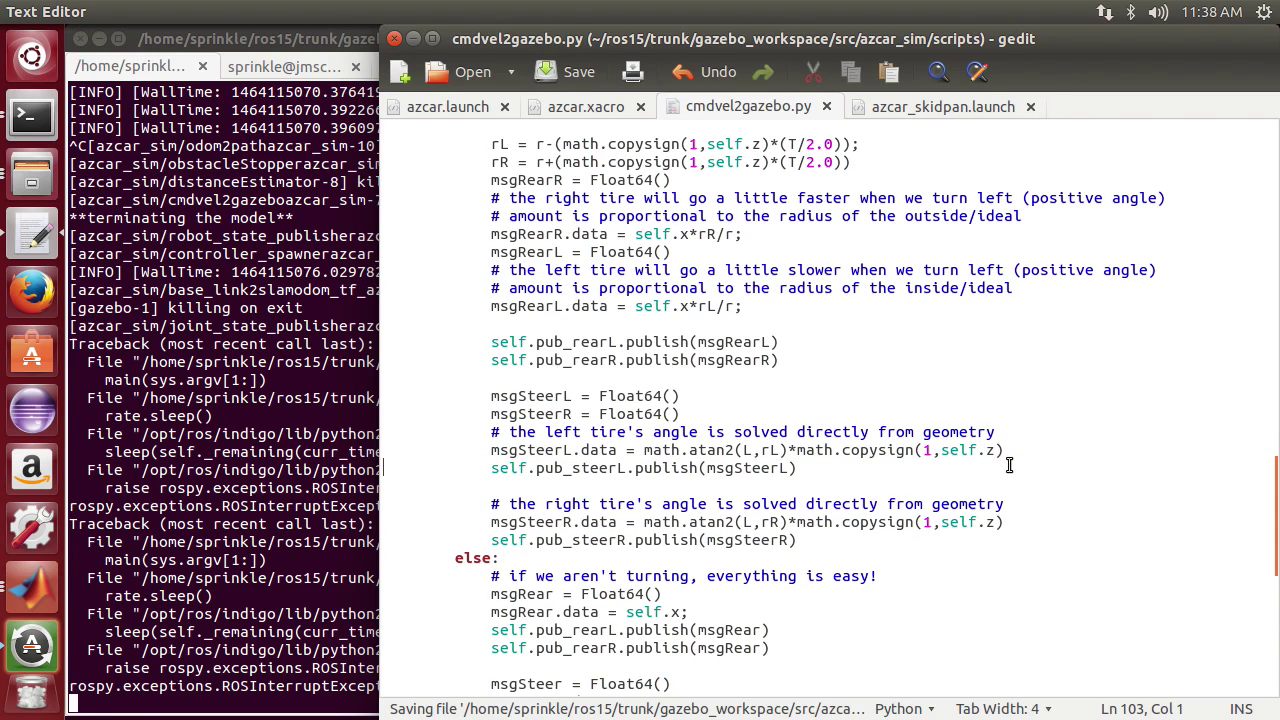
Review the publish method's steering code and add the line tmp=False directly below def publish(self)
{"action": "scroll", "coordinate": [716, 428], "scroll_direction": "up", "scroll_amount": 4}
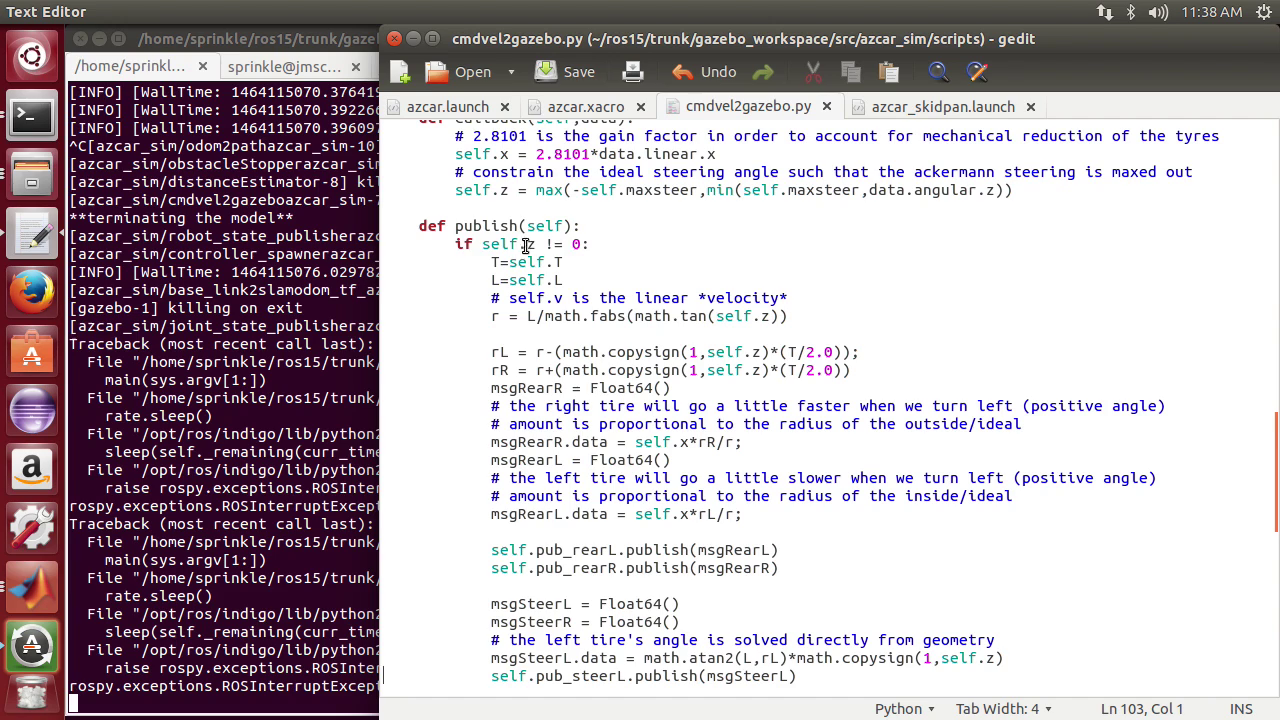
{"action": "scroll", "coordinate": [560, 380], "scroll_direction": "down", "scroll_amount": 6}
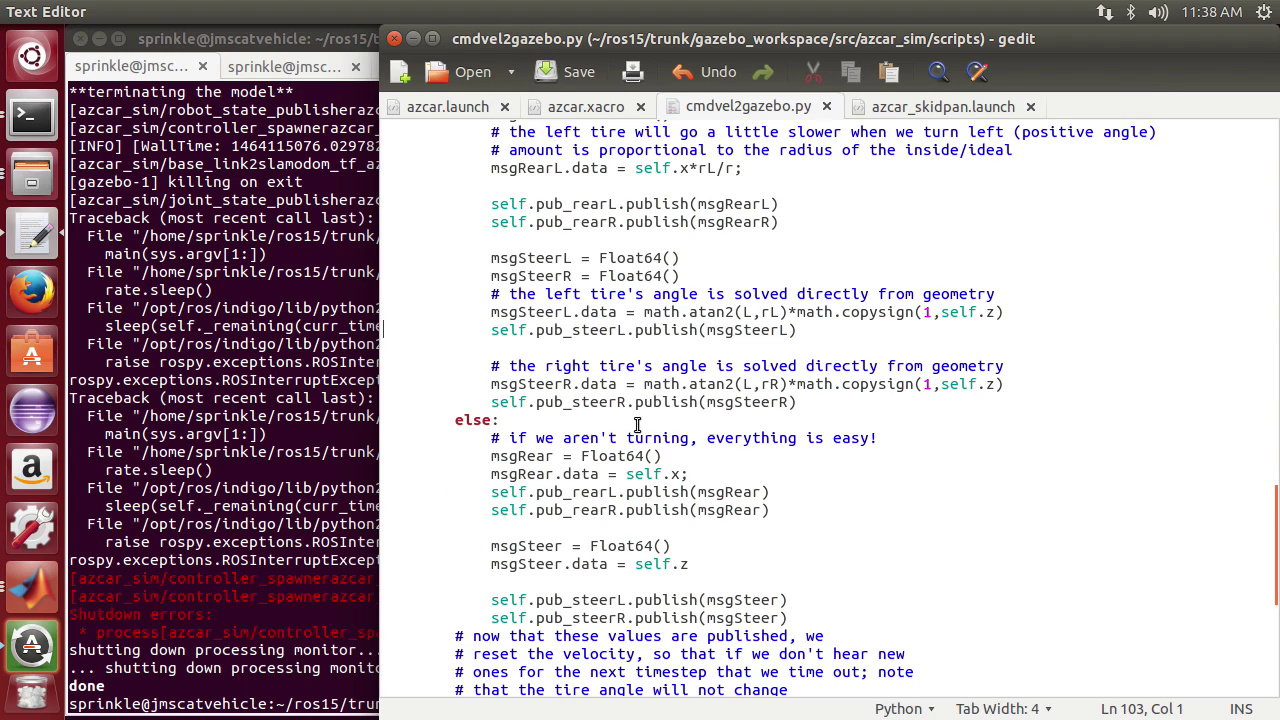
{"action": "scroll", "coordinate": [637, 425], "scroll_direction": "up", "scroll_amount": 9}
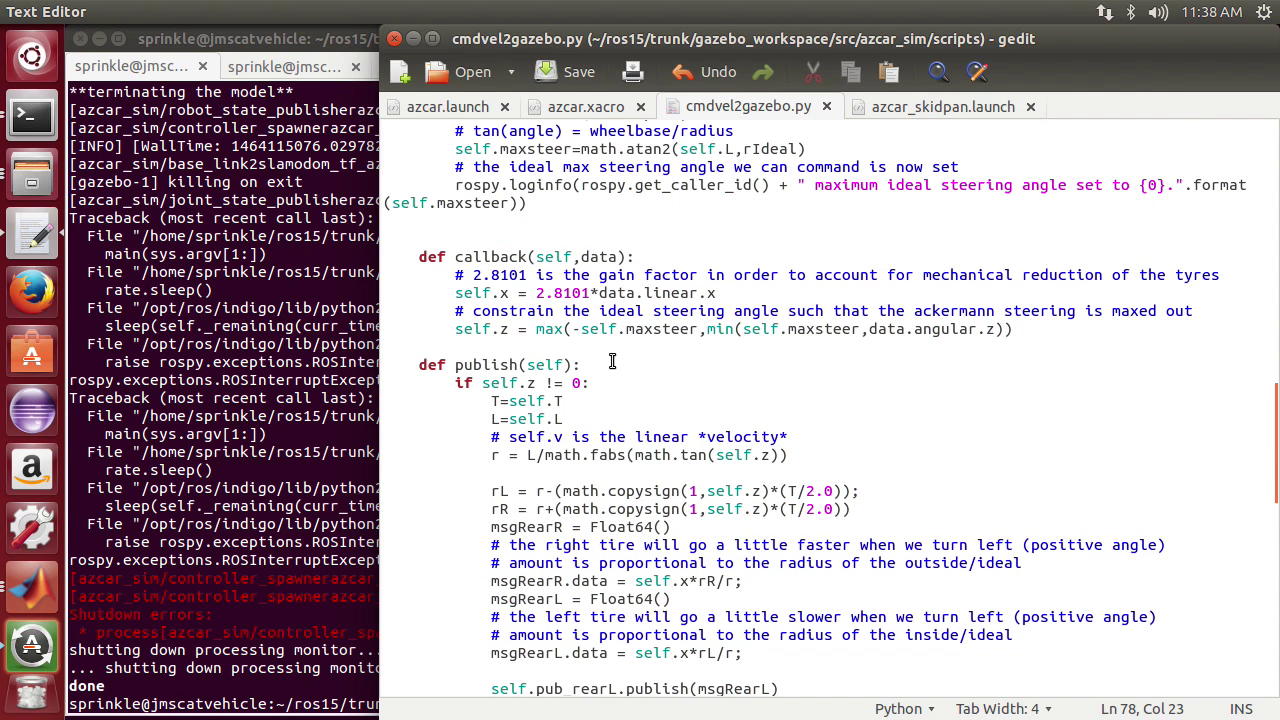
{"action": "key", "text": "Return"}
{"action": "type", "text": "tmp=False"}
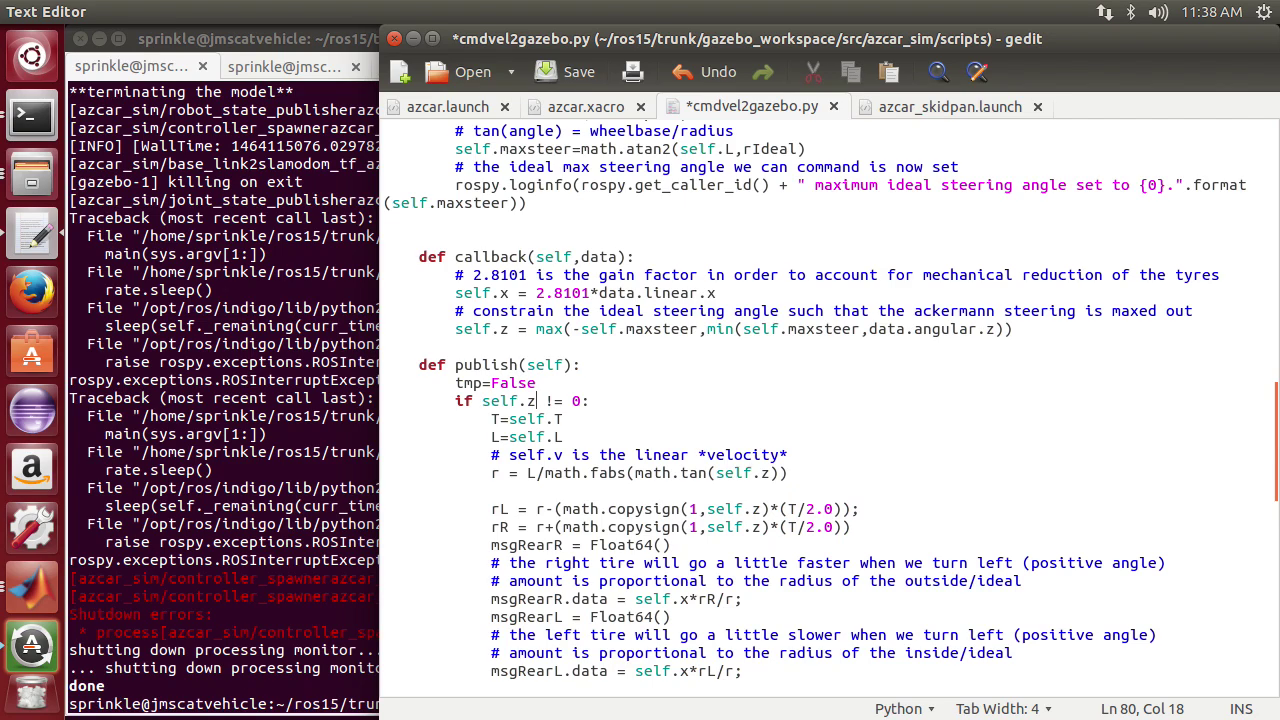
Insert the condition "if tmp:" above the "if self.z != 0:" line, based on a copy of that line
{"action": "left_click_drag", "start_coordinate": [383, 401], "coordinate": [383, 416]}
{"action": "key", "text": "ctrl+c"}
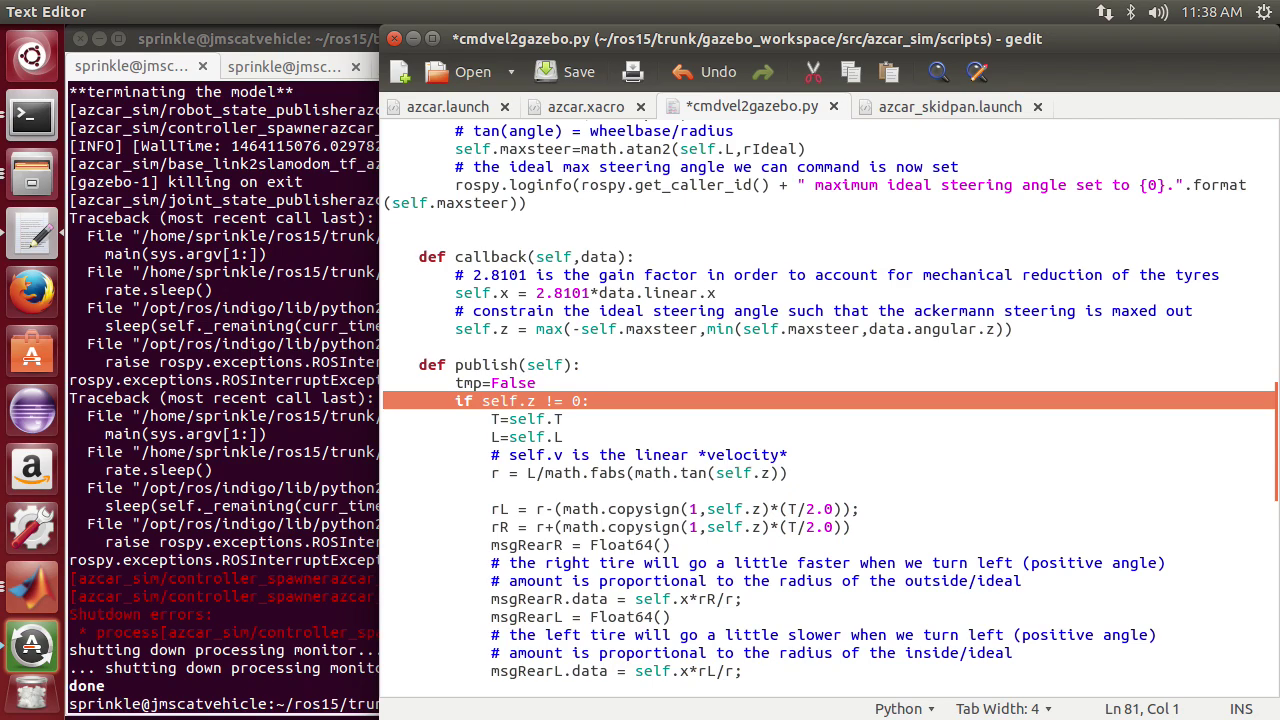
{"action": "key", "text": "Left"}
{"action": "key", "text": "ctrl+v"}
{"action": "left_click", "coordinate": [471, 401]}
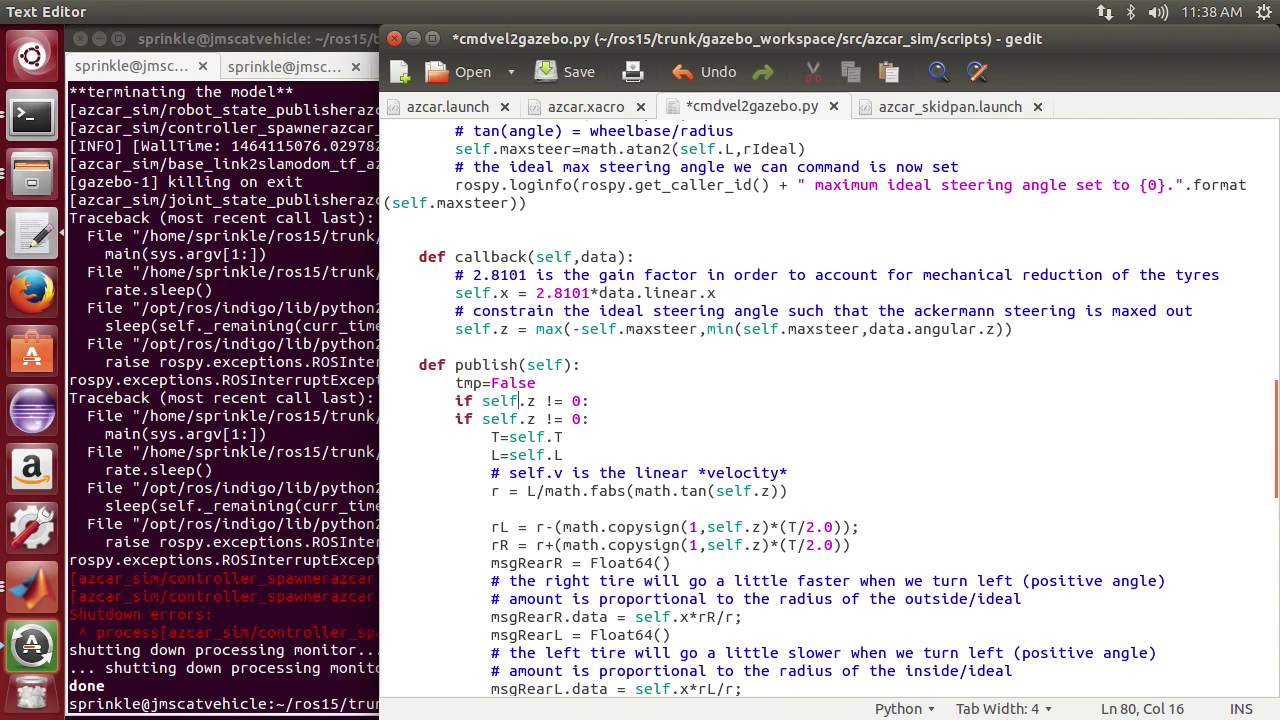
{"action": "left_click_drag", "start_coordinate": [483, 401], "coordinate": [581, 401]}
{"action": "type", "text": "tmp:"}
Comment out the "if self.z != 0:" line in the publish method and save cmdvel2gazebo.py
{"action": "left_click", "coordinate": [384, 419]}
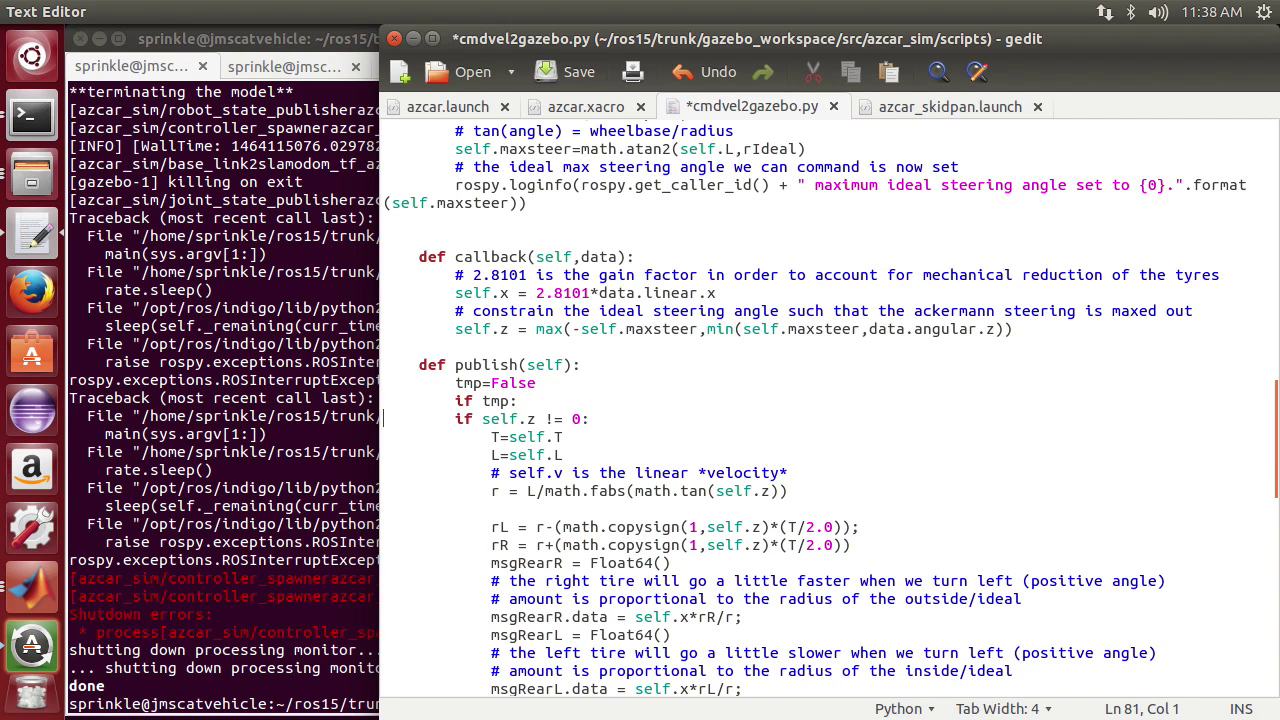
{"action": "type", "text": "#"}
{"action": "key", "text": "ctrl+s"}
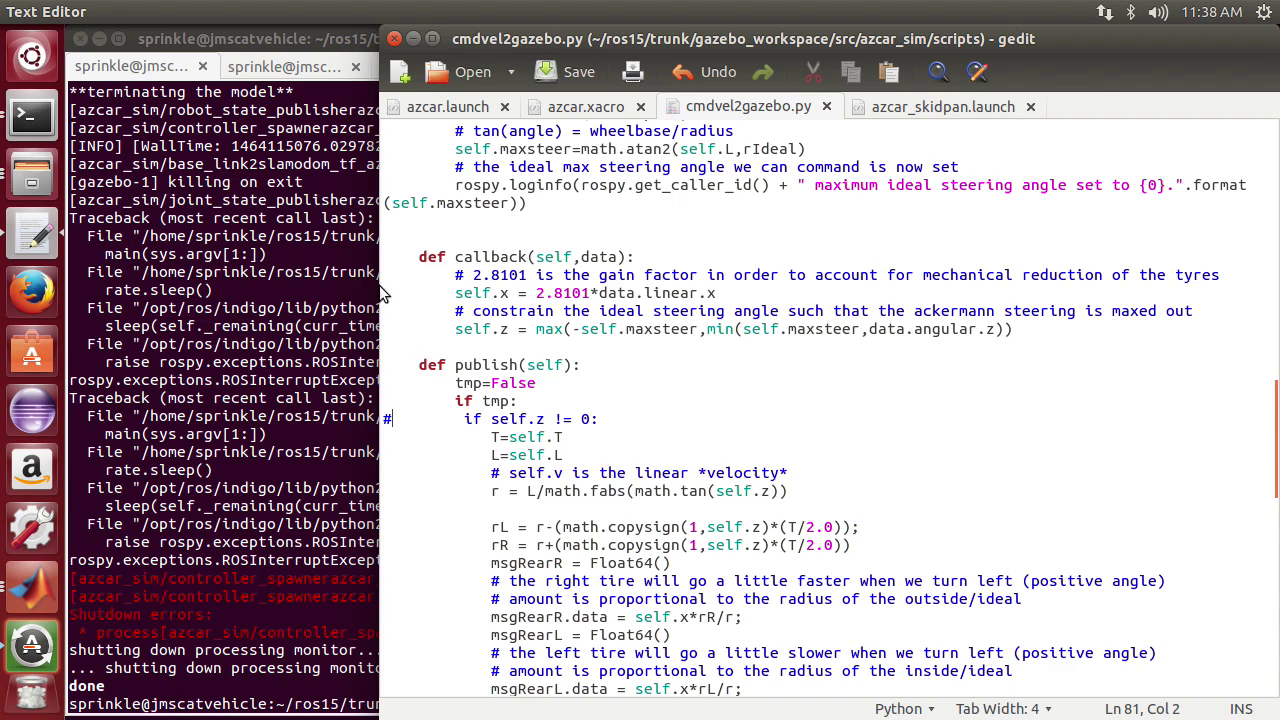
Switch to the terminal's first session and relaunch azcar_skidpan.launch from the azcar_sim package with roslaunch
{"action": "left_click", "coordinate": [276, 274]}
{"action": "key", "text": "Up"}
{"action": "key", "text": "Return"}
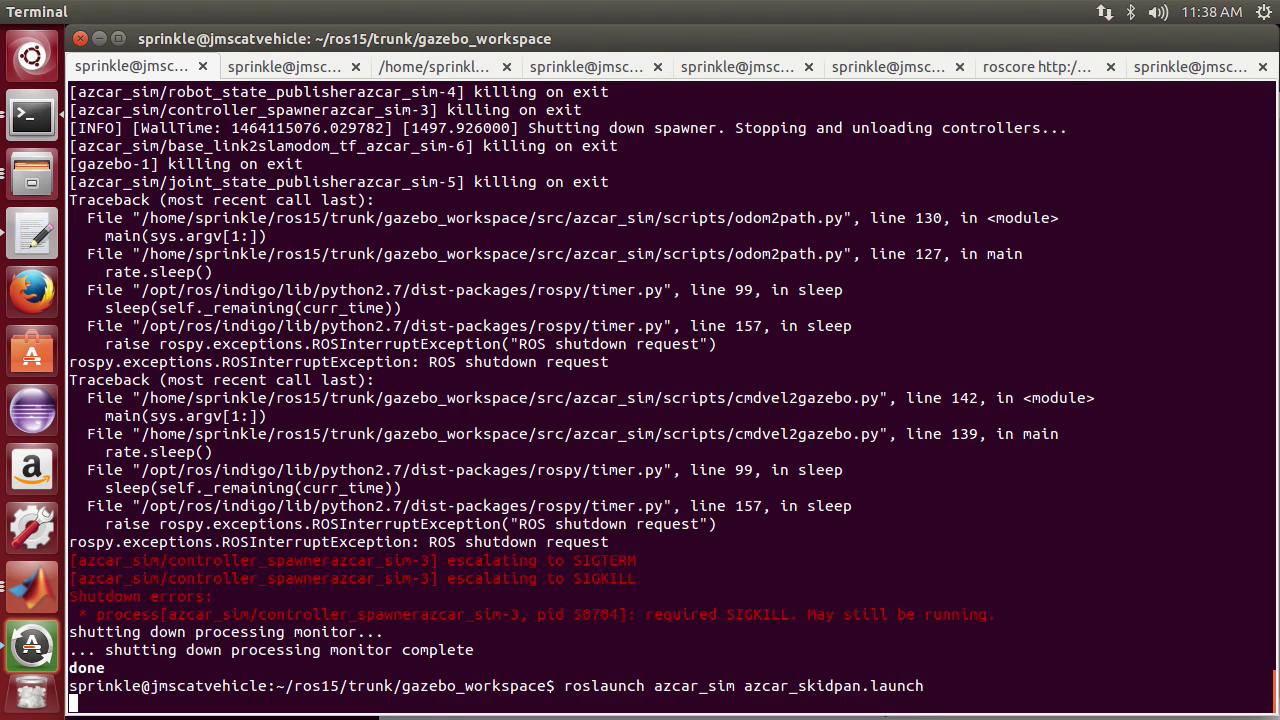
Start gzclient again in the second terminal session and return to the terminal window
{"action": "key", "text": "ctrl+Page_Down"}
{"action": "key", "text": "Up"}
{"action": "key", "text": "Return"}
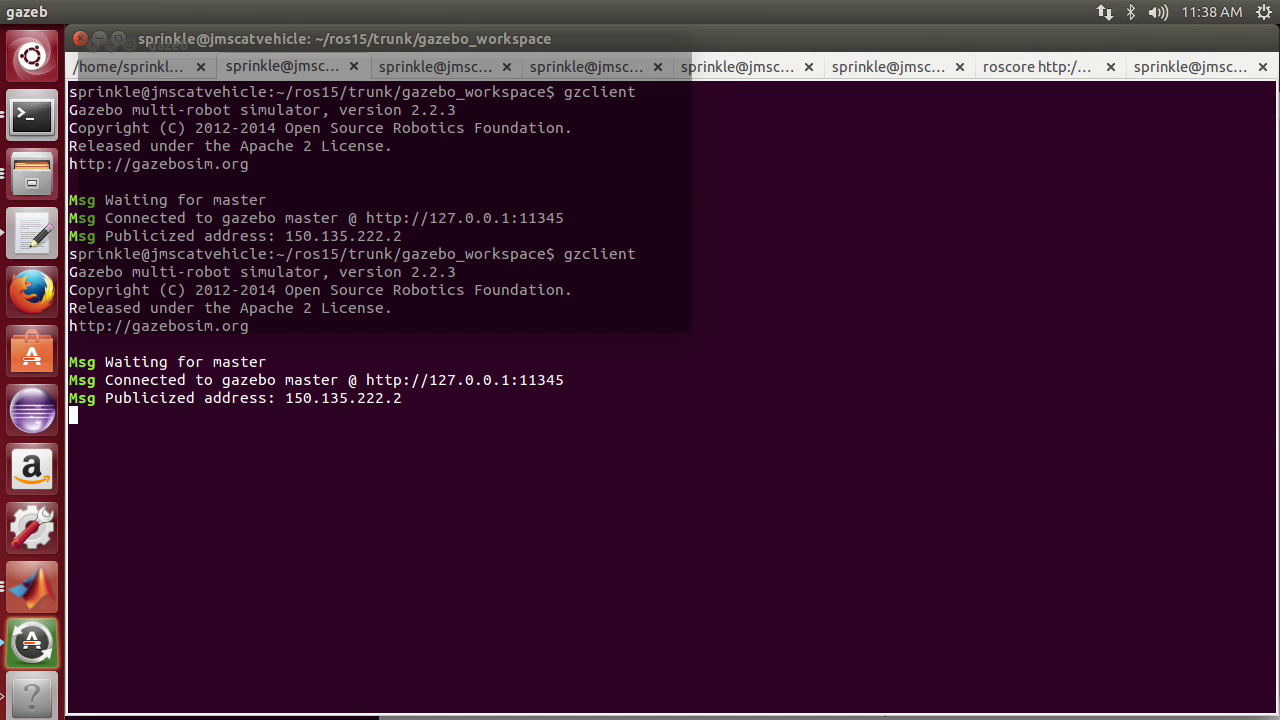
{"action": "key", "text": "alt+Tab"}
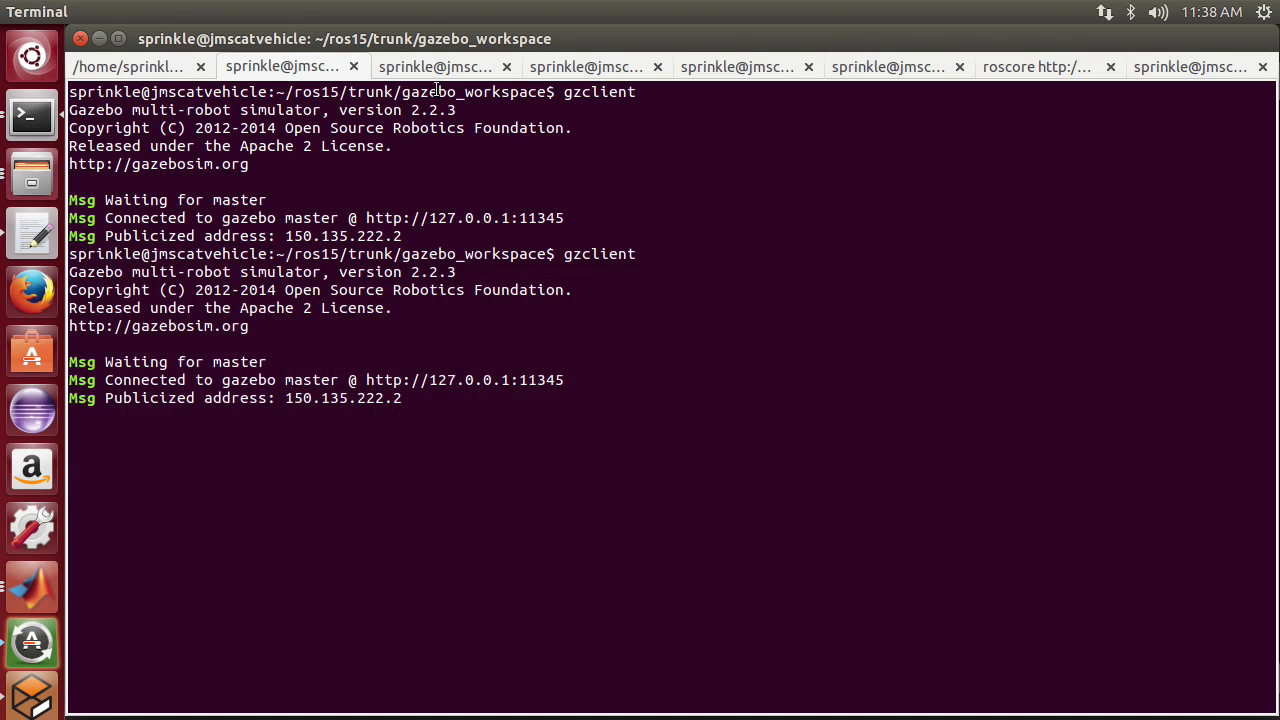
Switch to the third terminal session, relaunch joystick.launch from the azcar_sim package with roslaunch, and return to the Gazebo window
{"action": "left_click", "coordinate": [433, 66]}
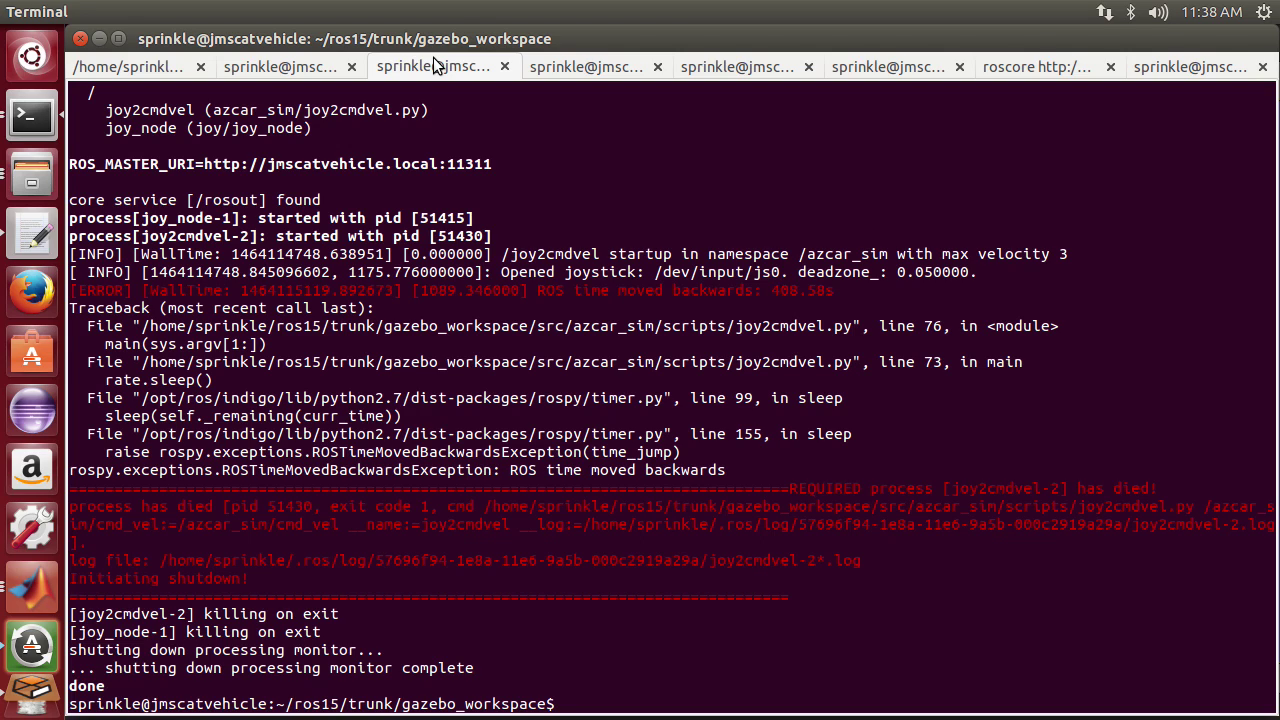
{"action": "key", "text": "Up"}
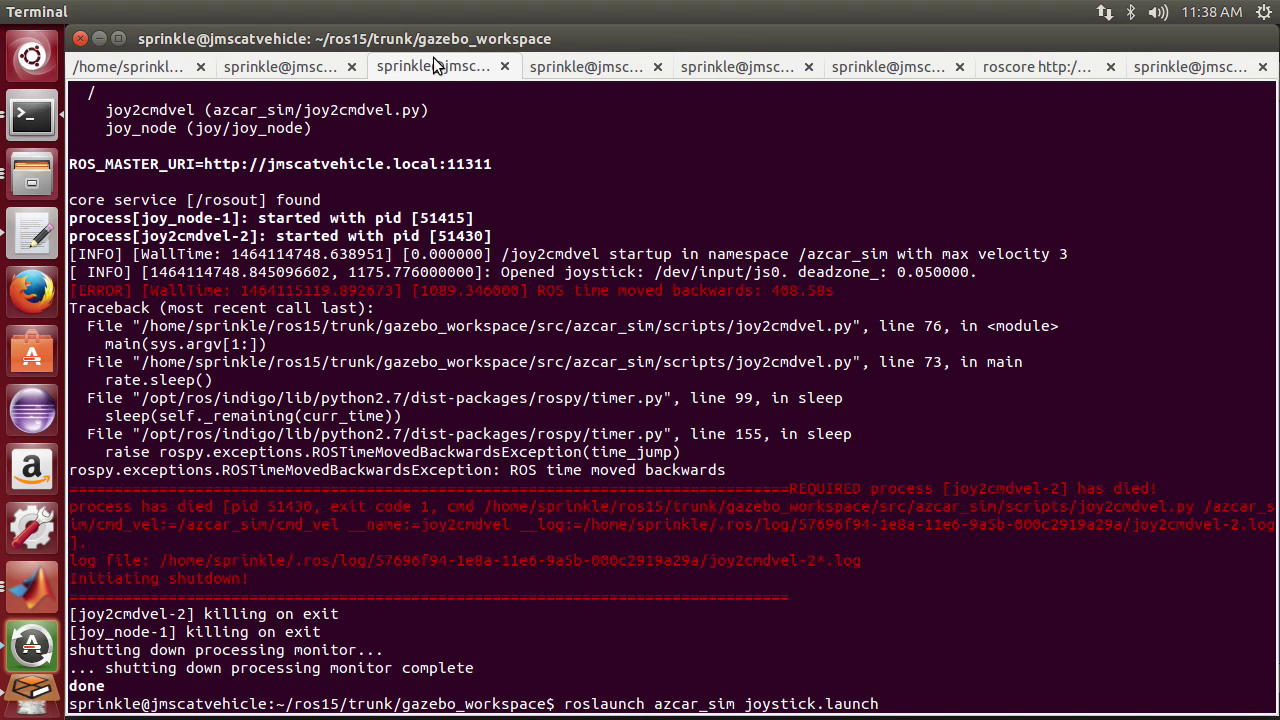
{"action": "key", "text": "Return"}
{"action": "key", "text": "alt+Tab"}
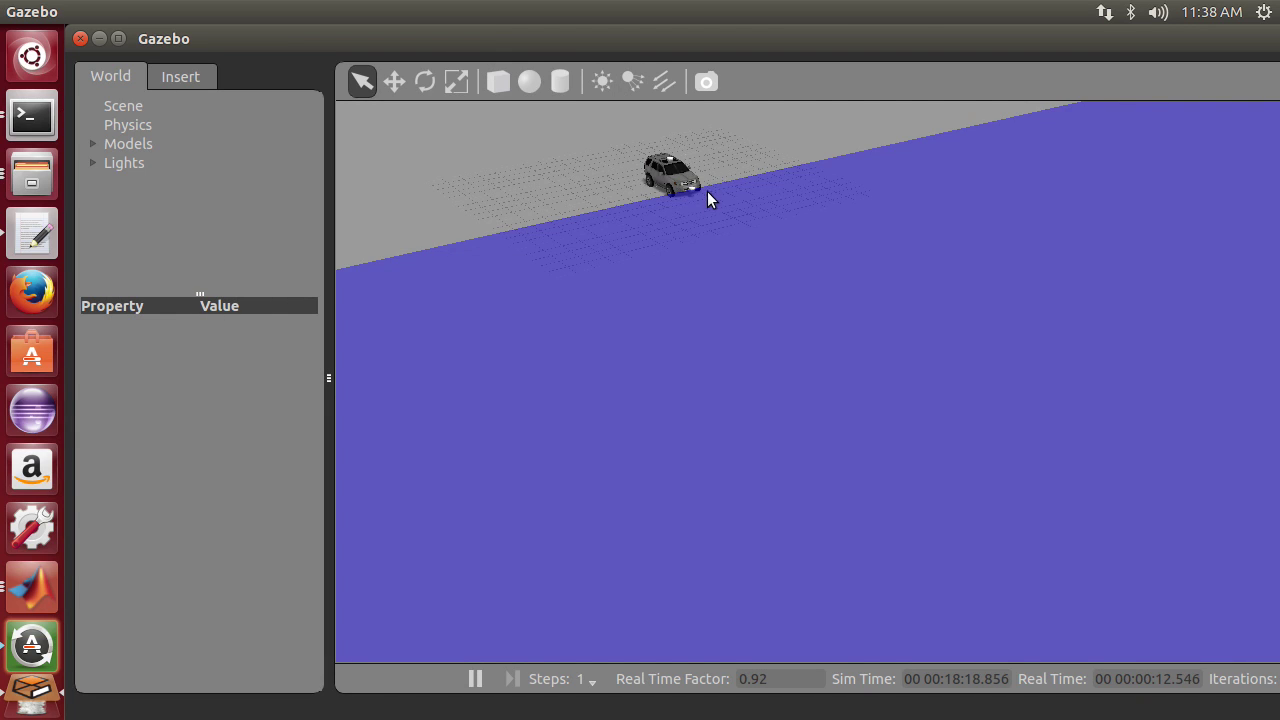
Show the Center of Mass / Inertia overlay on the car in a close view from above
{"action": "middle_click_drag", "start_coordinate": [671, 336], "coordinate": [949, 66]}
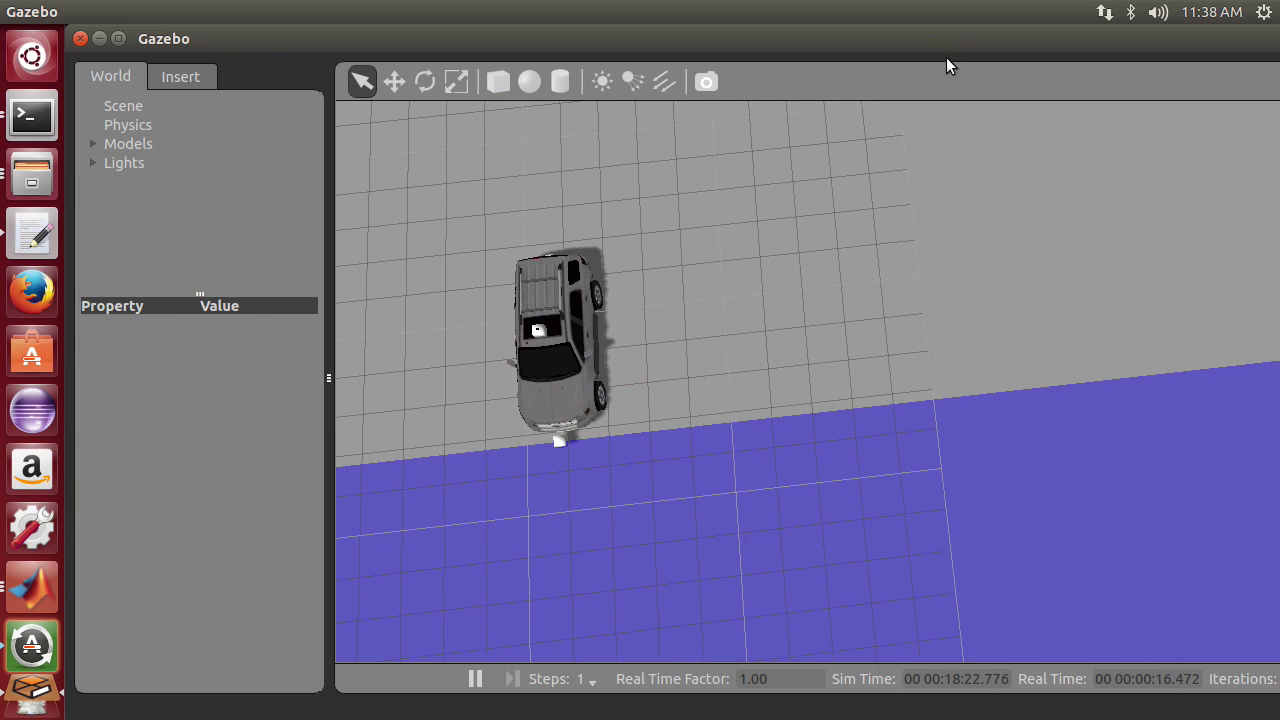
{"action": "mouse_move", "coordinate": [598, 328]}
{"action": "left_mouse_down"}
{"action": "mouse_move", "coordinate": [800, 390]}
{"action": "mouse_move", "coordinate": [797, 435]}
{"action": "left_mouse_up"}
{"action": "scroll", "coordinate": [797, 435], "scroll_direction": "up", "scroll_amount": 4}
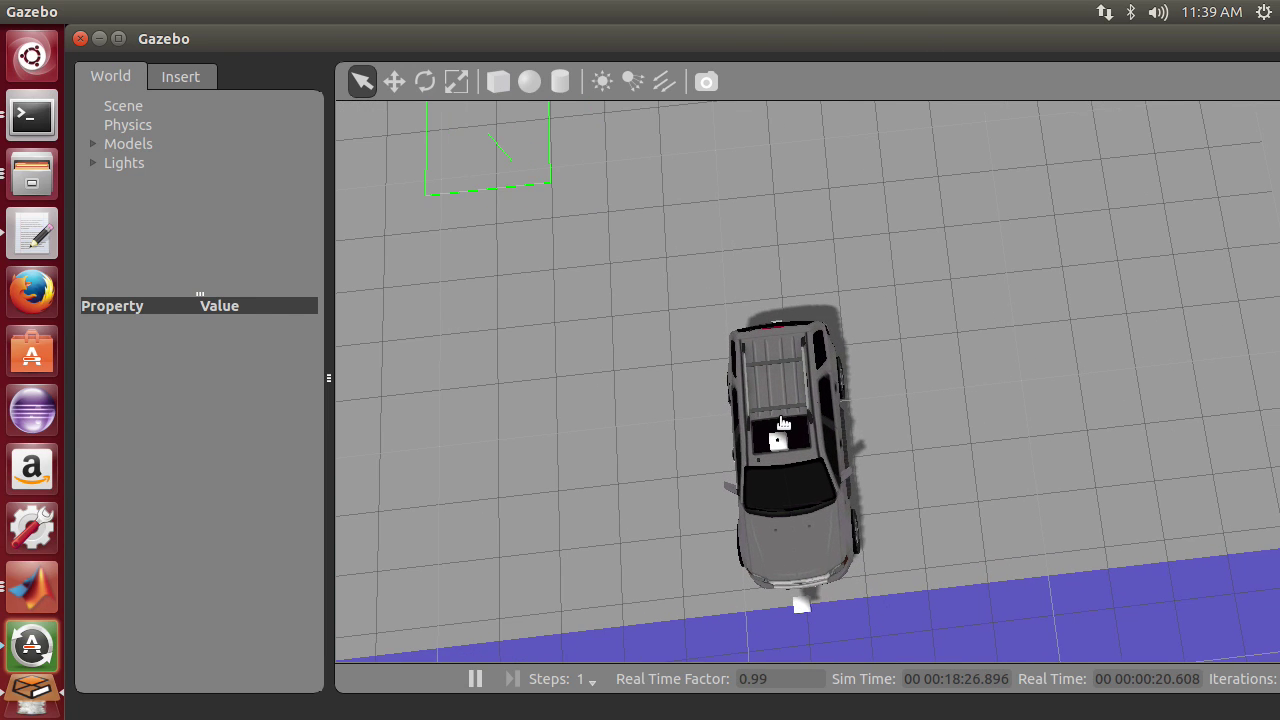
{"action": "left_click", "coordinate": [160, 12]}
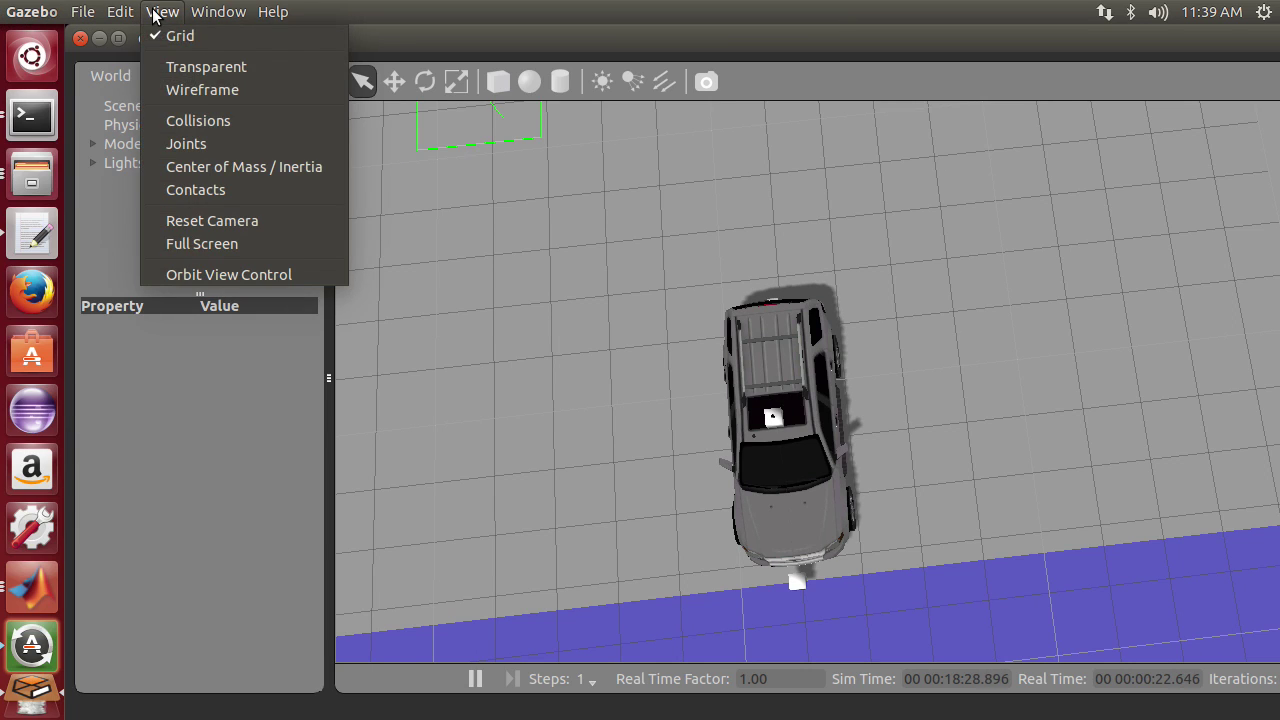
{"action": "left_click", "coordinate": [218, 165]}
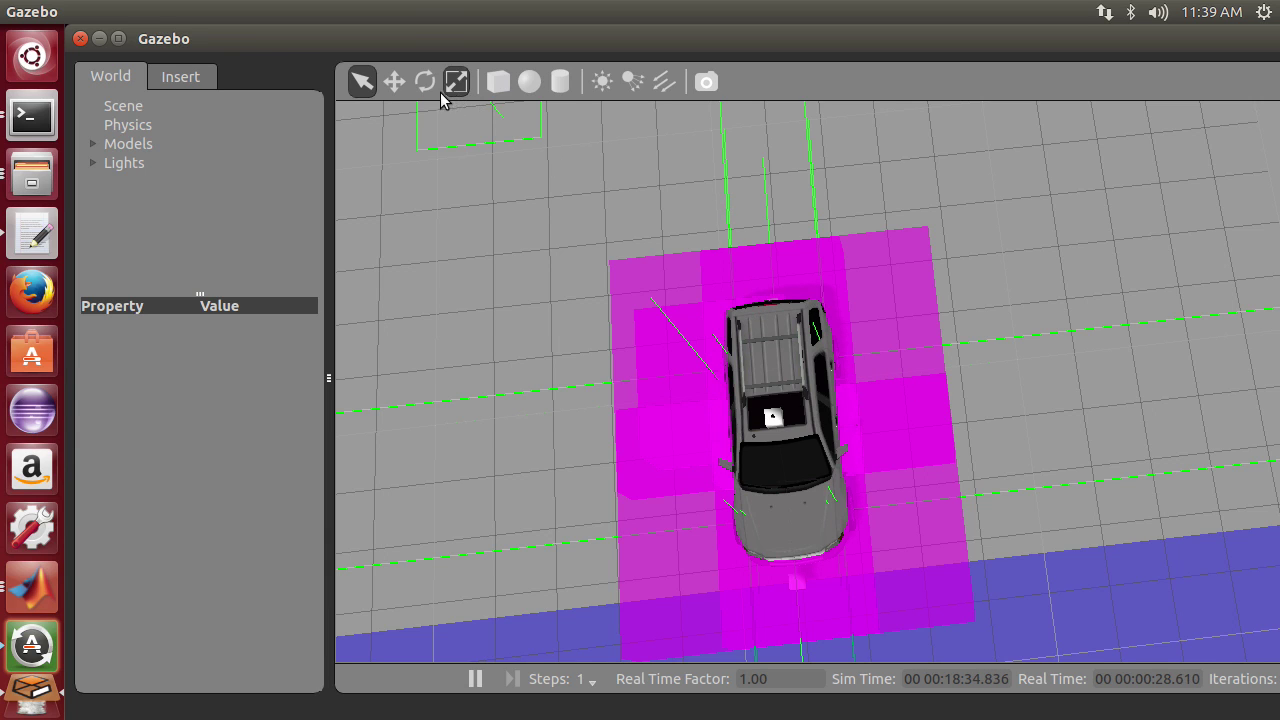
Move the azcar_sim model sideways off the separate inertia box with the translate tool and centre the car in view
{"action": "left_click", "coordinate": [393, 81]}
{"action": "left_click", "coordinate": [755, 390]}
{"action": "middle_click_drag", "start_coordinate": [755, 390], "coordinate": [586, 251]}
{"action": "left_click", "coordinate": [586, 251]}
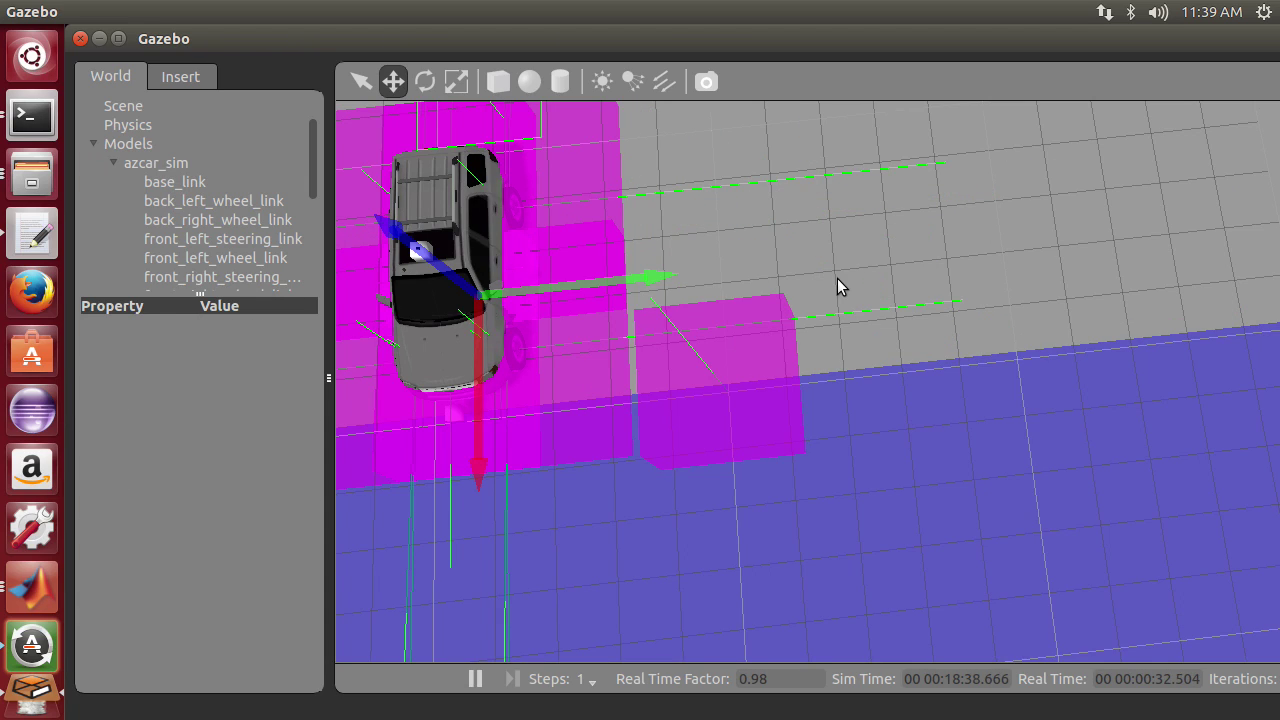
{"action": "scroll", "coordinate": [1049, 206], "scroll_direction": "up", "scroll_amount": 3}
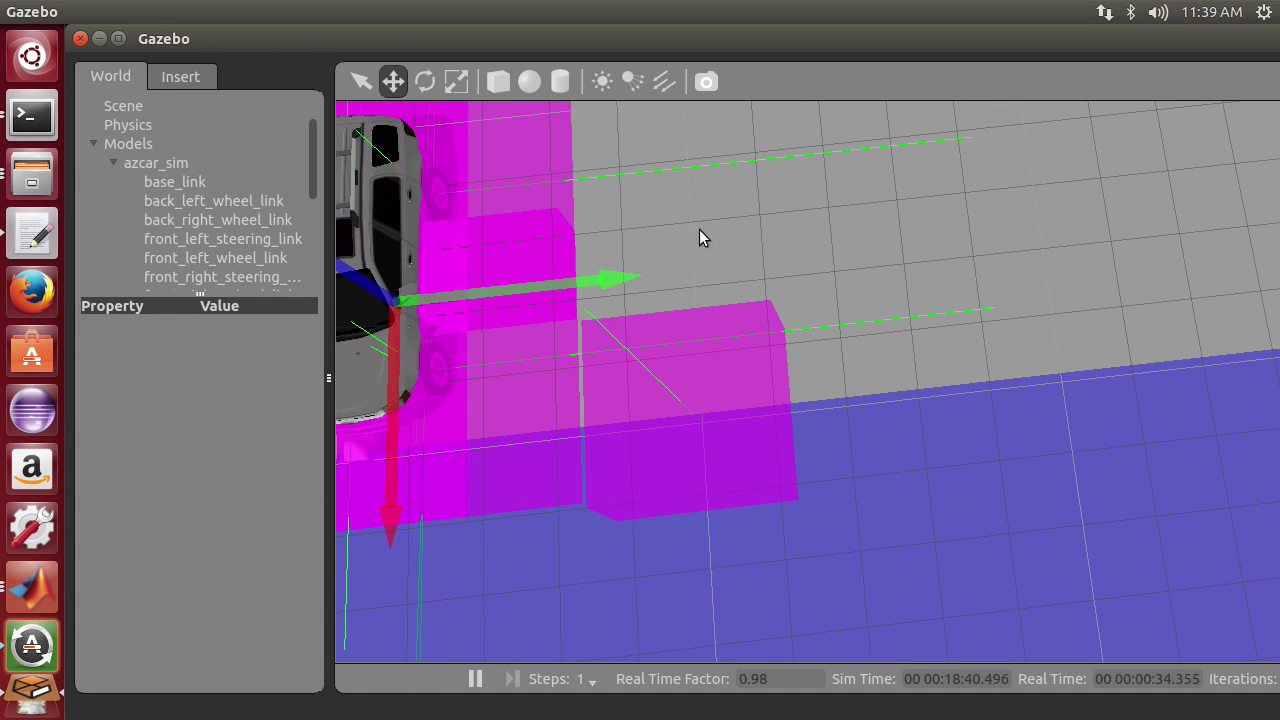
{"action": "scroll", "coordinate": [793, 250], "scroll_direction": "down", "scroll_amount": 2}
{"action": "left_click_drag", "start_coordinate": [793, 250], "coordinate": [1165, 318]}
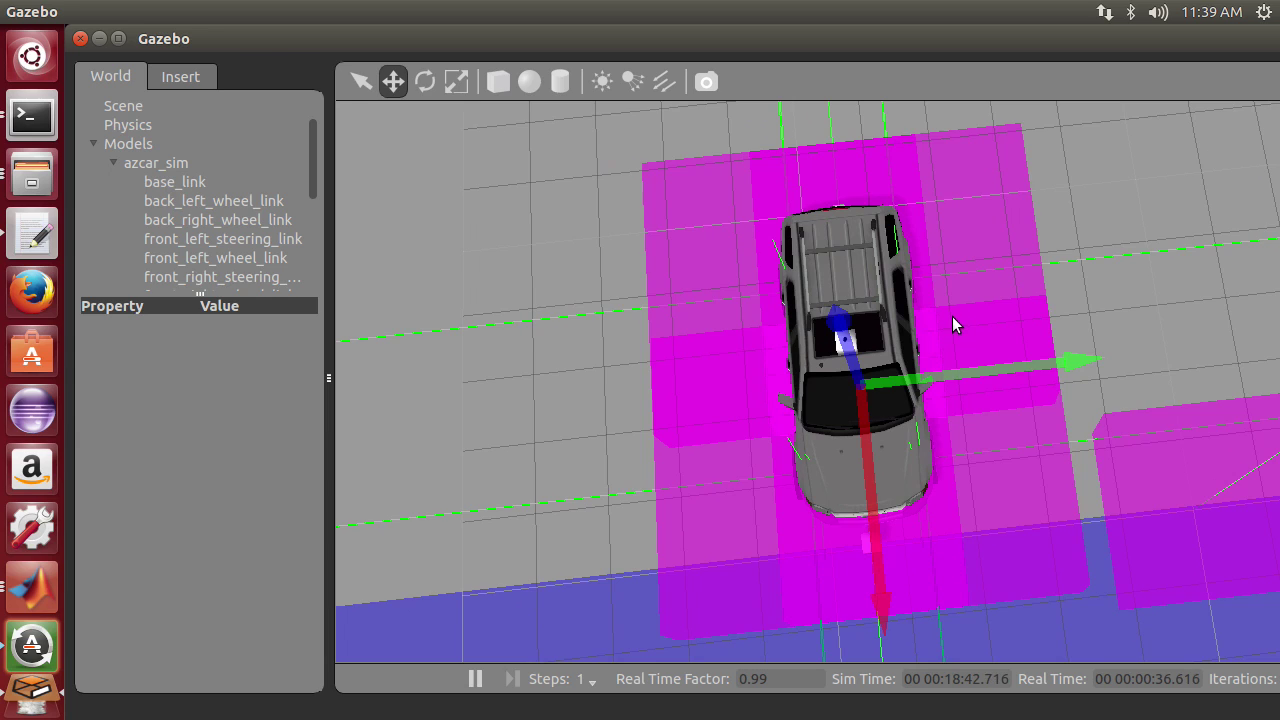
{"action": "scroll", "coordinate": [974, 265], "scroll_direction": "up", "scroll_amount": 2}
{"action": "left_click_drag", "start_coordinate": [899, 360], "coordinate": [905, 315]}
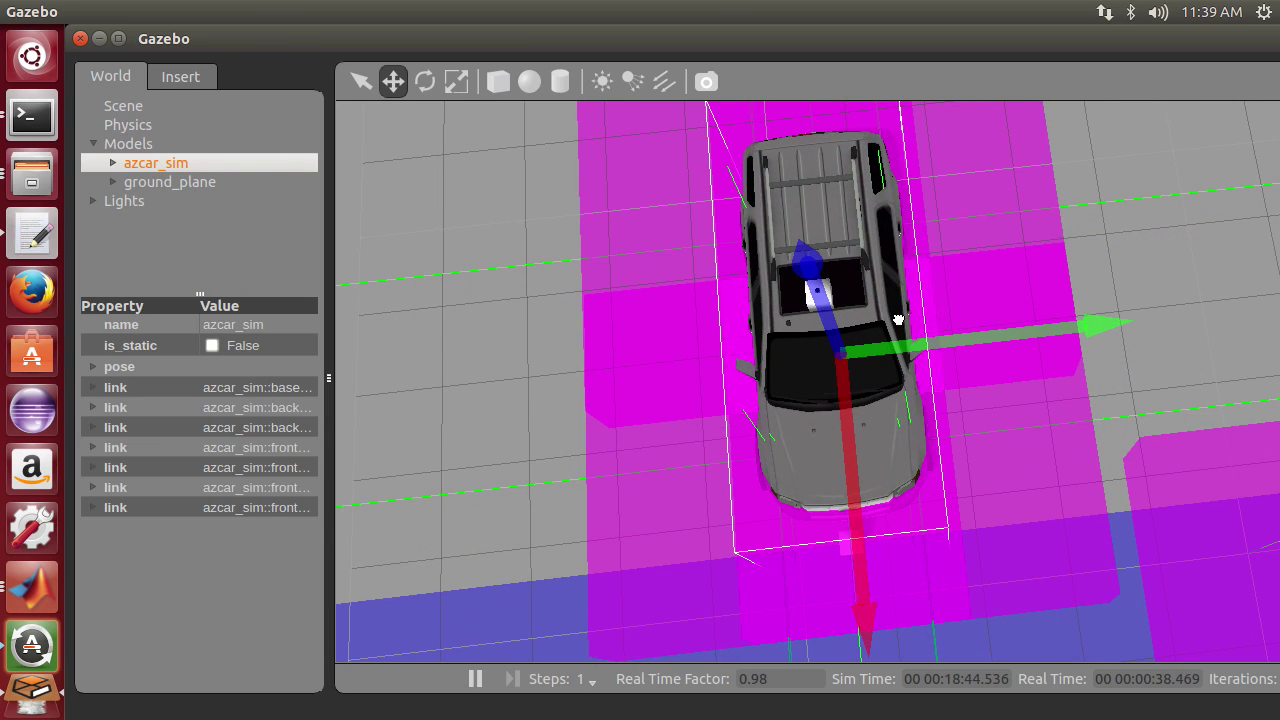
{"action": "left_click", "coordinate": [933, 319]}
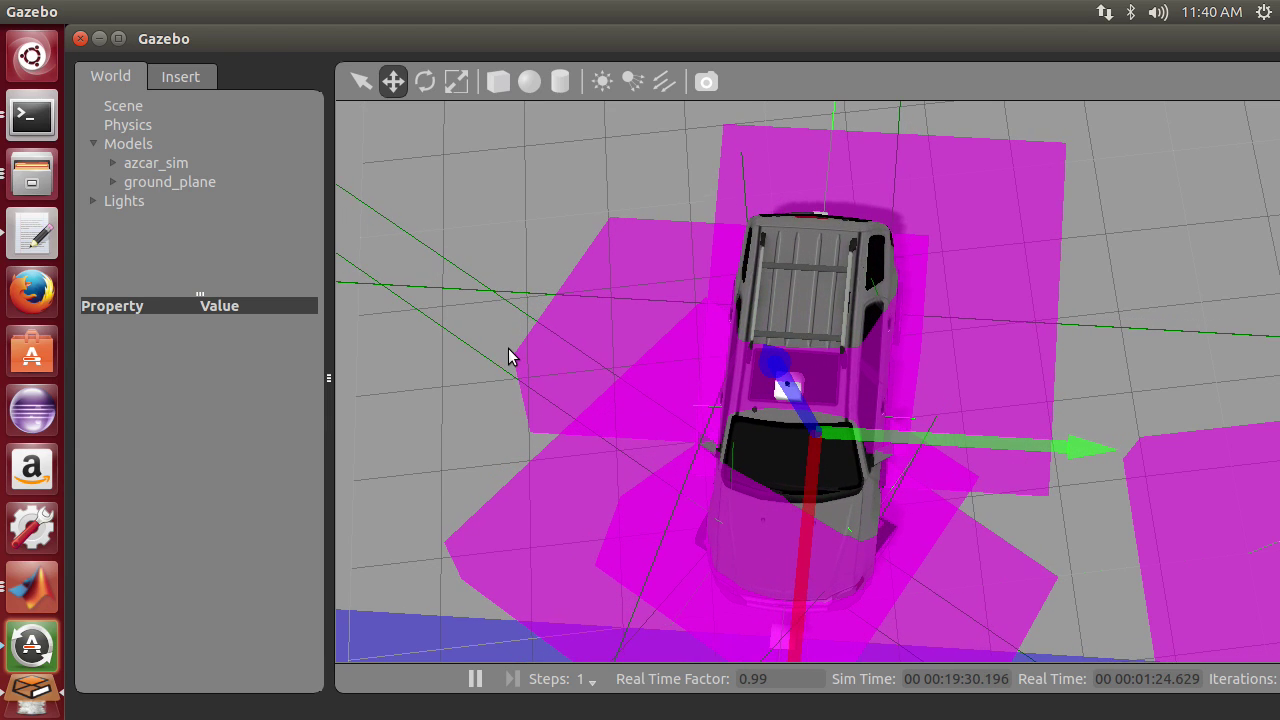
Move the azcar_sim model backwards along the ground and return to selection mode
{"action": "left_click_drag", "start_coordinate": [731, 469], "coordinate": [706, 372]}
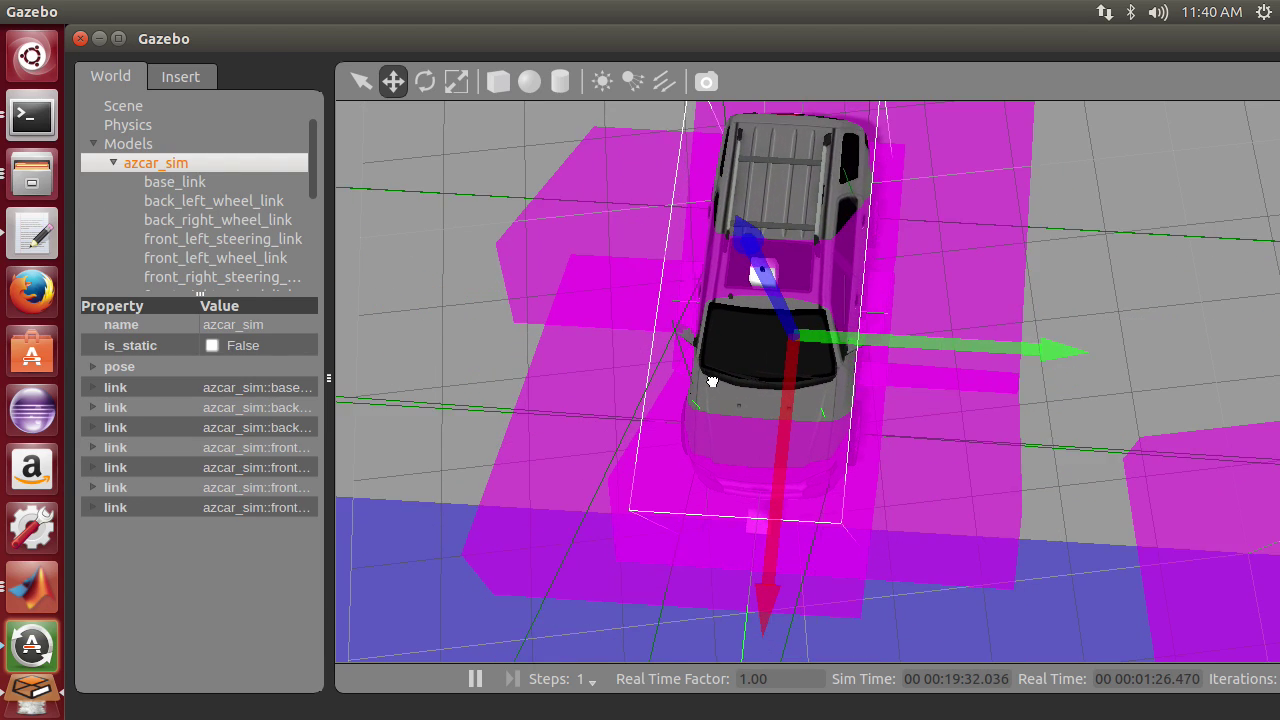
{"action": "mouse_move", "coordinate": [721, 431]}
{"action": "left_mouse_down"}
{"action": "mouse_move", "coordinate": [709, 320]}
{"action": "mouse_move", "coordinate": [714, 489]}
{"action": "mouse_move", "coordinate": [808, 449]}
{"action": "mouse_move", "coordinate": [798, 413]}
{"action": "mouse_move", "coordinate": [857, 392]}
{"action": "mouse_move", "coordinate": [857, 309]}
{"action": "mouse_move", "coordinate": [845, 432]}
{"action": "mouse_move", "coordinate": [789, 460]}
{"action": "mouse_move", "coordinate": [746, 334]}
{"action": "mouse_move", "coordinate": [734, 520]}
{"action": "mouse_move", "coordinate": [691, 229]}
{"action": "mouse_move", "coordinate": [675, 262]}
{"action": "mouse_move", "coordinate": [680, 213]}
{"action": "left_mouse_up"}
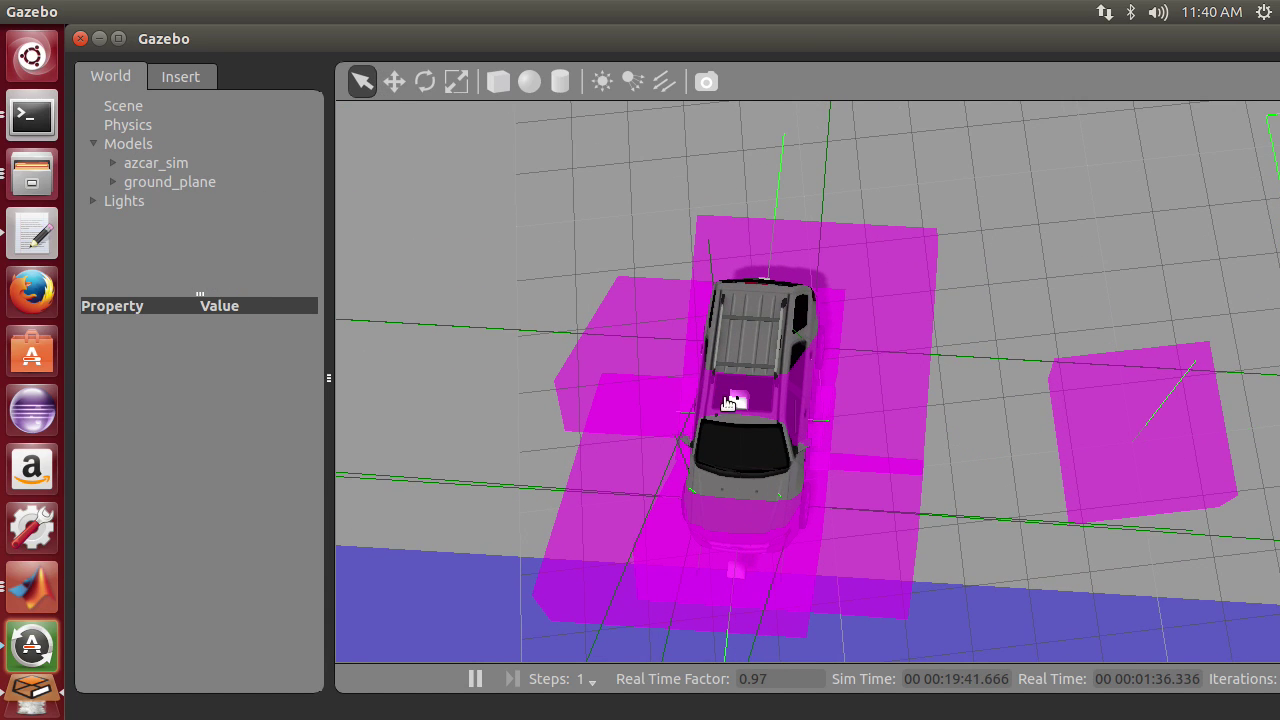
Examine the car's body and wheel inertia boxes from ground level and from a raised front angle
{"action": "left_click_drag", "start_coordinate": [730, 458], "coordinate": [730, 398]}
{"action": "middle_click_drag", "start_coordinate": [730, 398], "coordinate": [744, 154]}
{"action": "middle_click_drag", "start_coordinate": [678, 339], "coordinate": [505, 397]}
{"action": "mouse_move", "coordinate": [677, 366]}
{"action": "middle_mouse_down"}
{"action": "mouse_move", "coordinate": [780, 403]}
{"action": "mouse_move", "coordinate": [754, 409]}
{"action": "mouse_move", "coordinate": [752, 392]}
{"action": "mouse_move", "coordinate": [720, 409]}
{"action": "mouse_move", "coordinate": [709, 350]}
{"action": "mouse_move", "coordinate": [711, 457]}
{"action": "mouse_move", "coordinate": [726, 491]}
{"action": "mouse_move", "coordinate": [720, 337]}
{"action": "middle_mouse_up"}
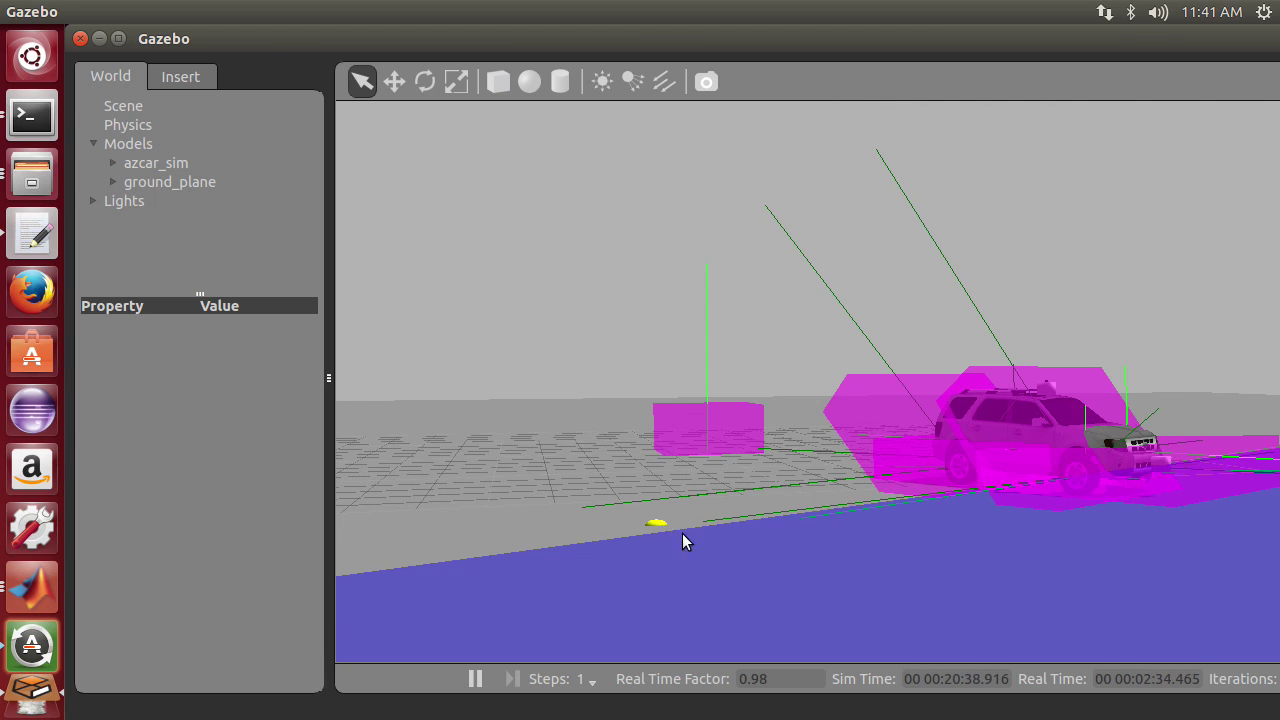
{"action": "left_click_drag", "start_coordinate": [865, 478], "coordinate": [711, 477]}
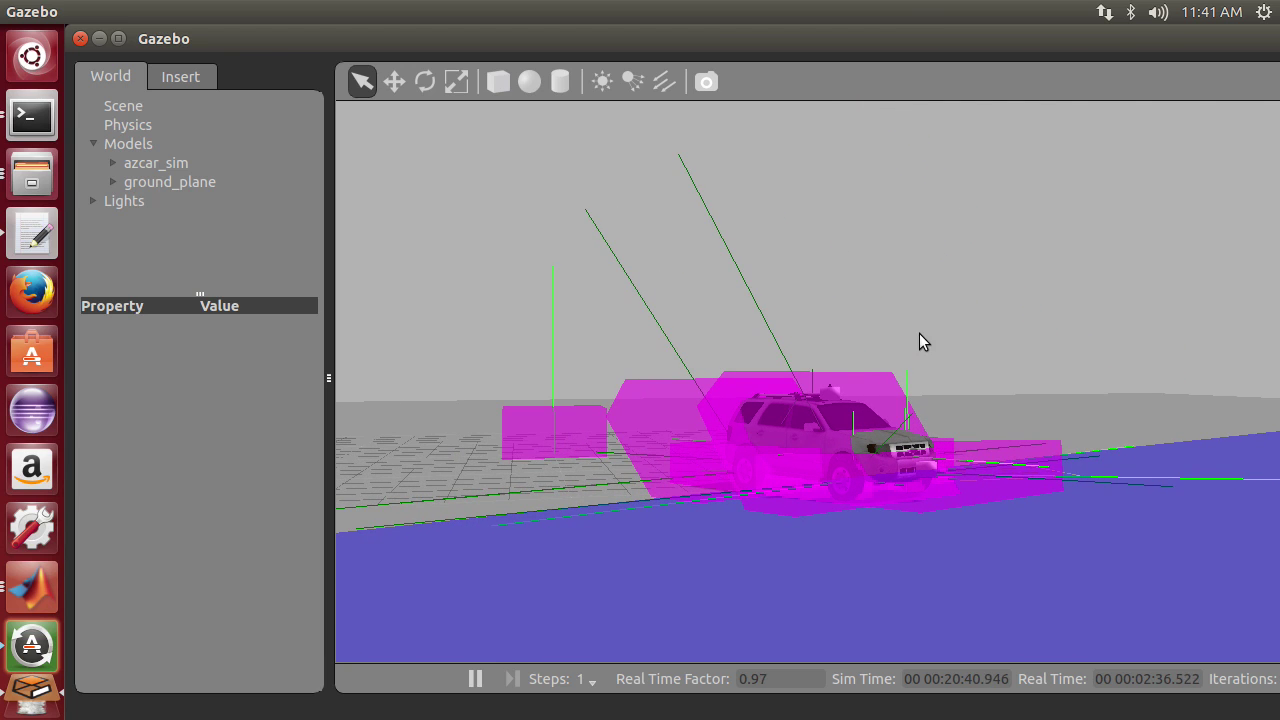
{"action": "left_click_drag", "start_coordinate": [948, 297], "coordinate": [928, 403]}
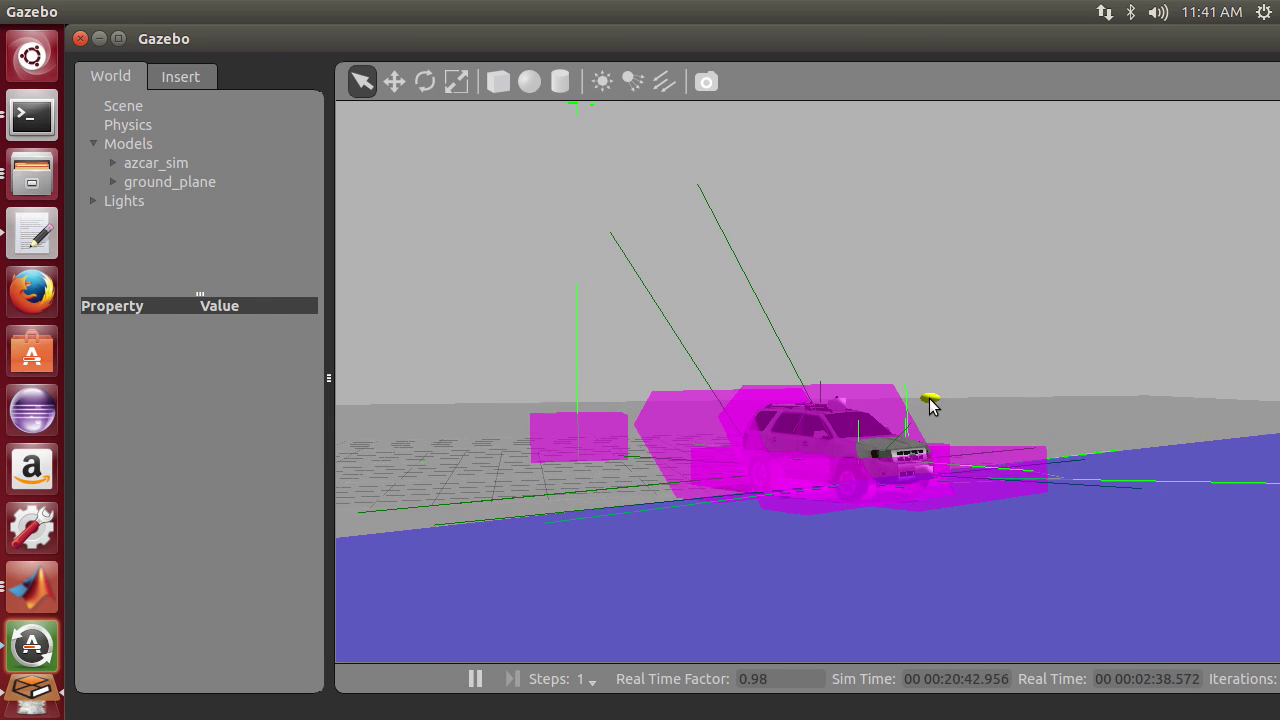
{"action": "middle_click_drag", "start_coordinate": [1103, 299], "coordinate": [1062, 390]}
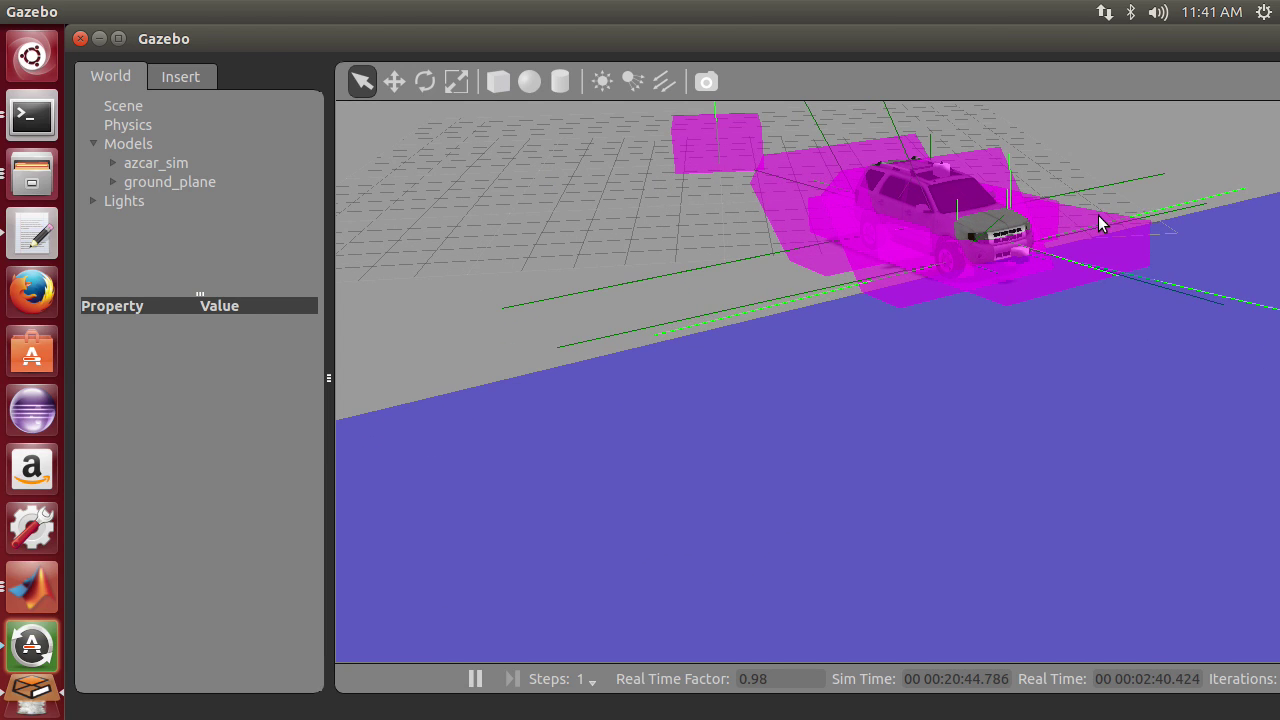
{"action": "left_click_drag", "start_coordinate": [1098, 215], "coordinate": [924, 350]}
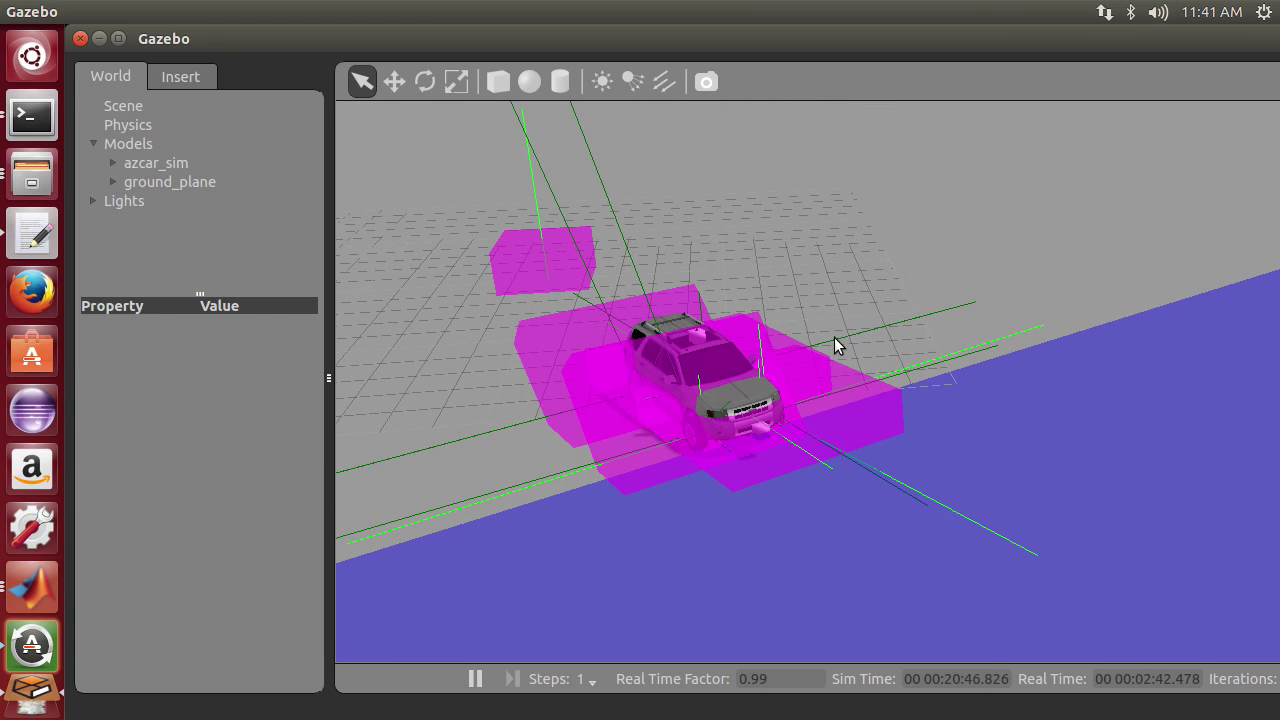
{"action": "left_click_drag", "start_coordinate": [836, 345], "coordinate": [838, 396]}
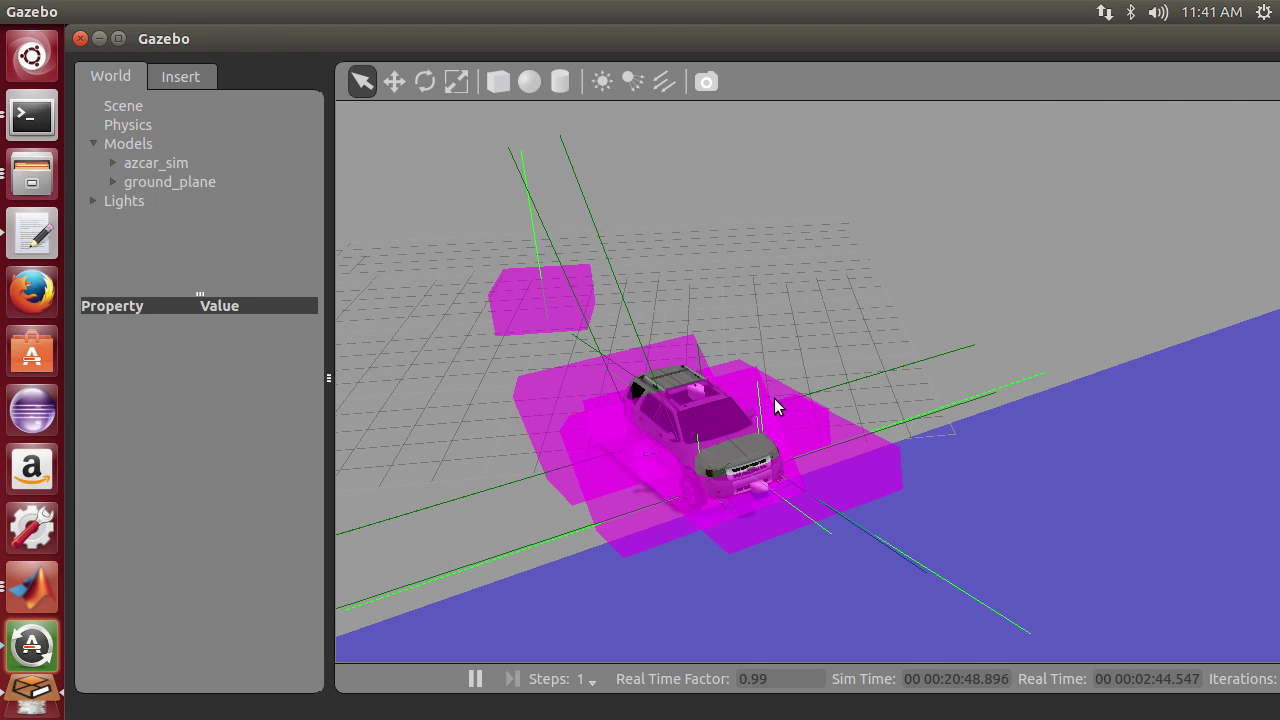